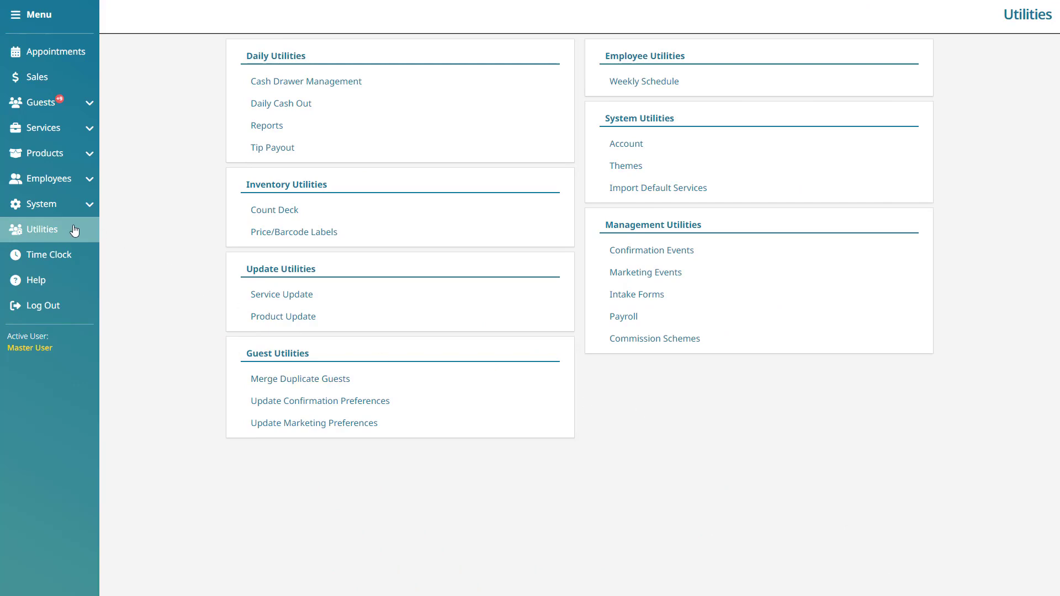
- Start a new commission scheme of the Product Commission type from the management utilities
{"action": "left_click", "coordinate": [694, 339]}
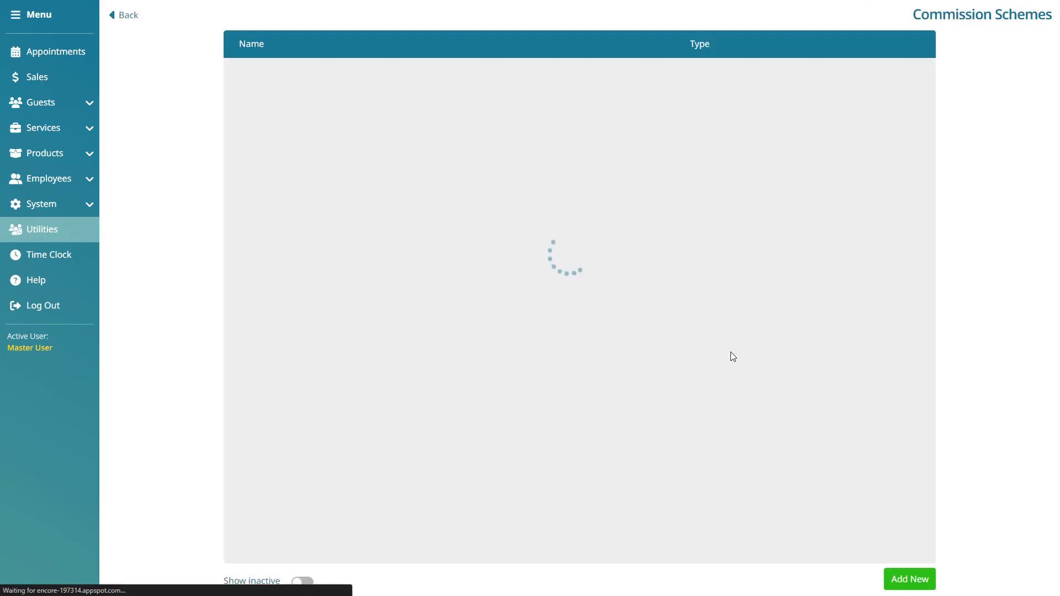
{"action": "left_click", "coordinate": [922, 580]}
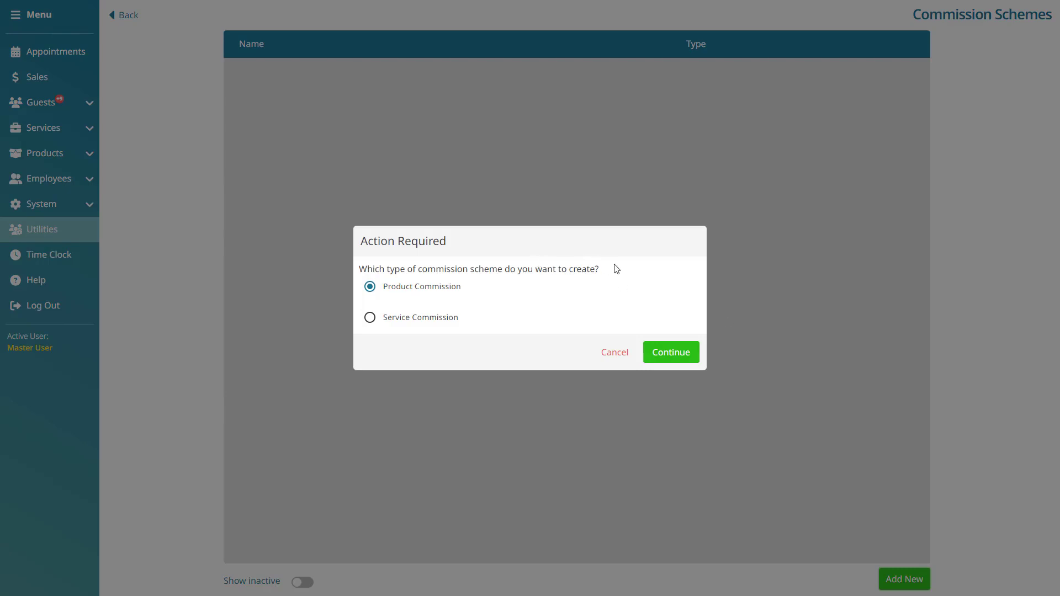
{"action": "left_click", "coordinate": [378, 291]}
{"action": "left_click", "coordinate": [692, 353]}
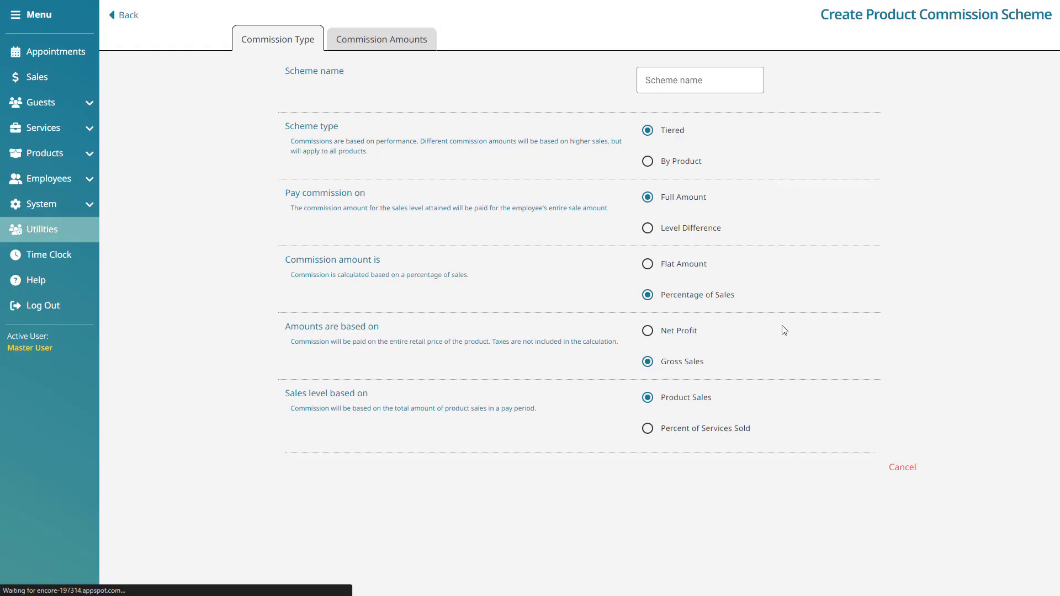
- Name the commission scheme "Products - Tiered"
{"action": "left_click", "coordinate": [731, 84]}
{"action": "type", "text": "P"}
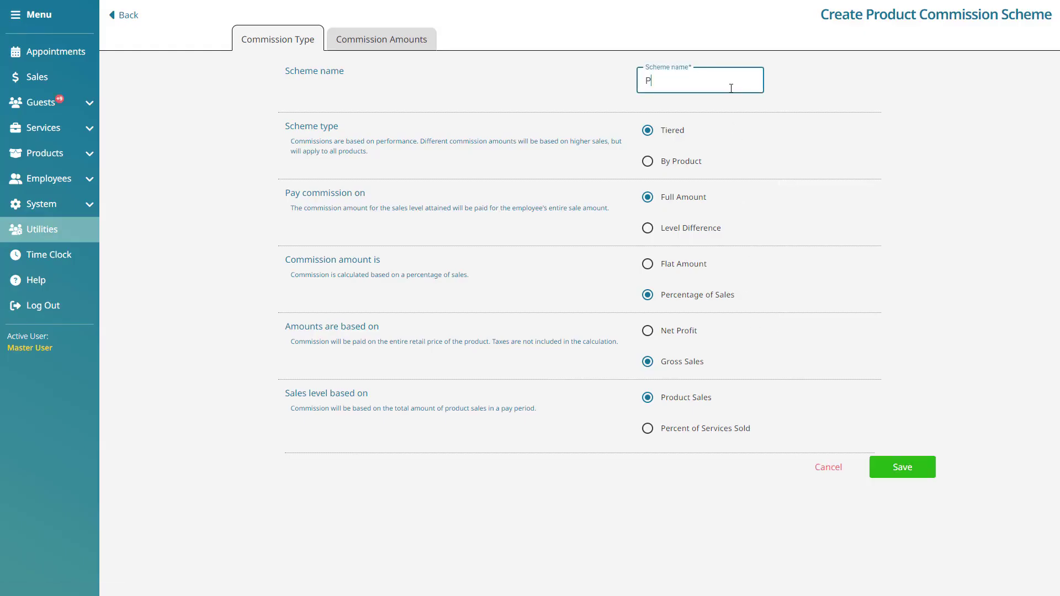
{"action": "type", "text": "roducts - Tiered"}
{"action": "left_click", "coordinate": [859, 66]}
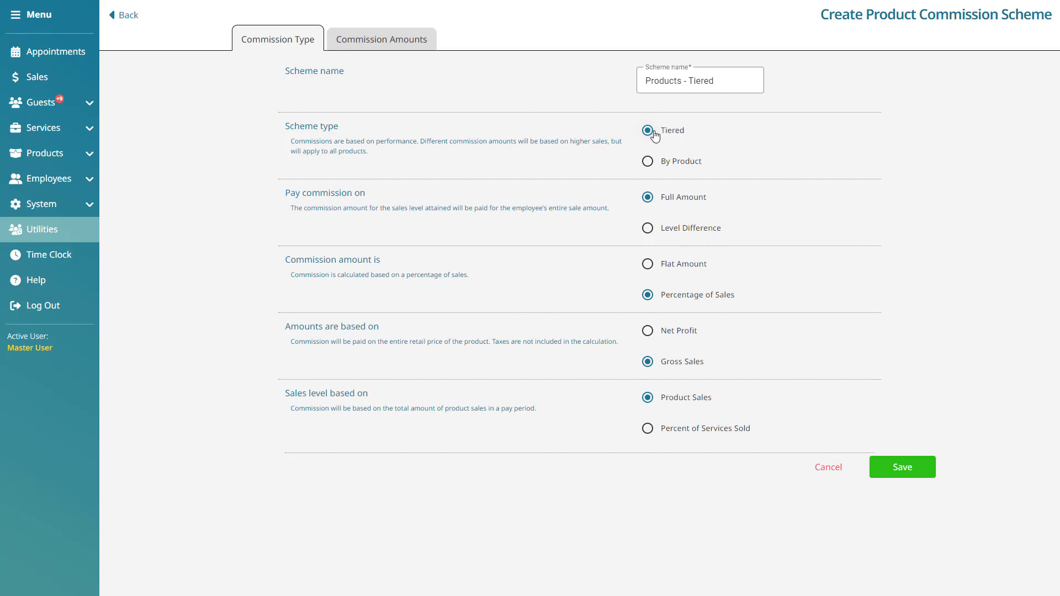
- Compare the By Product and Tiered scheme types, ending with Tiered selected
{"action": "left_click", "coordinate": [661, 163]}
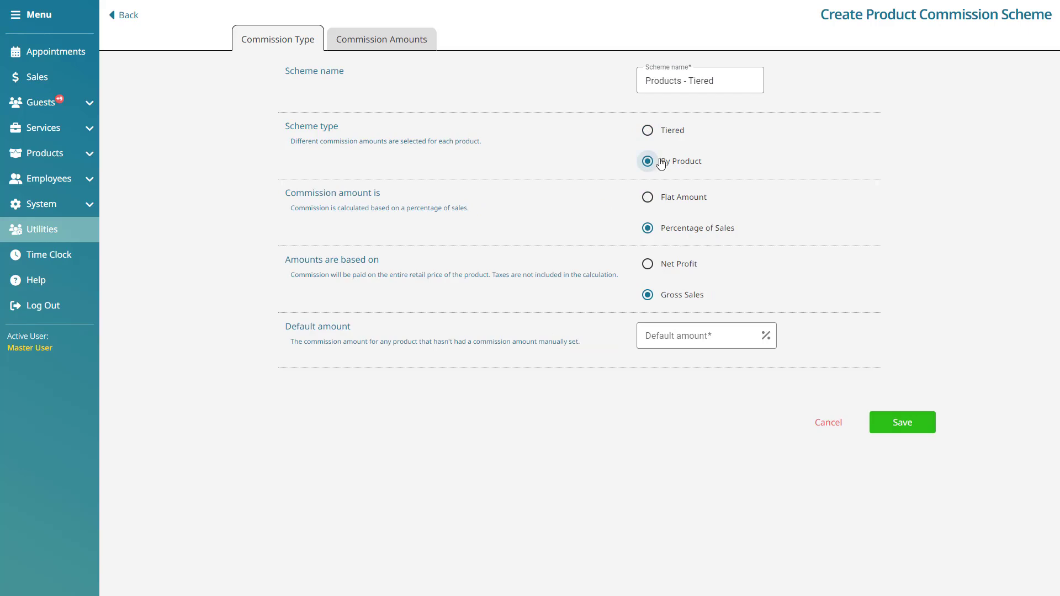
{"action": "left_click", "coordinate": [652, 132]}
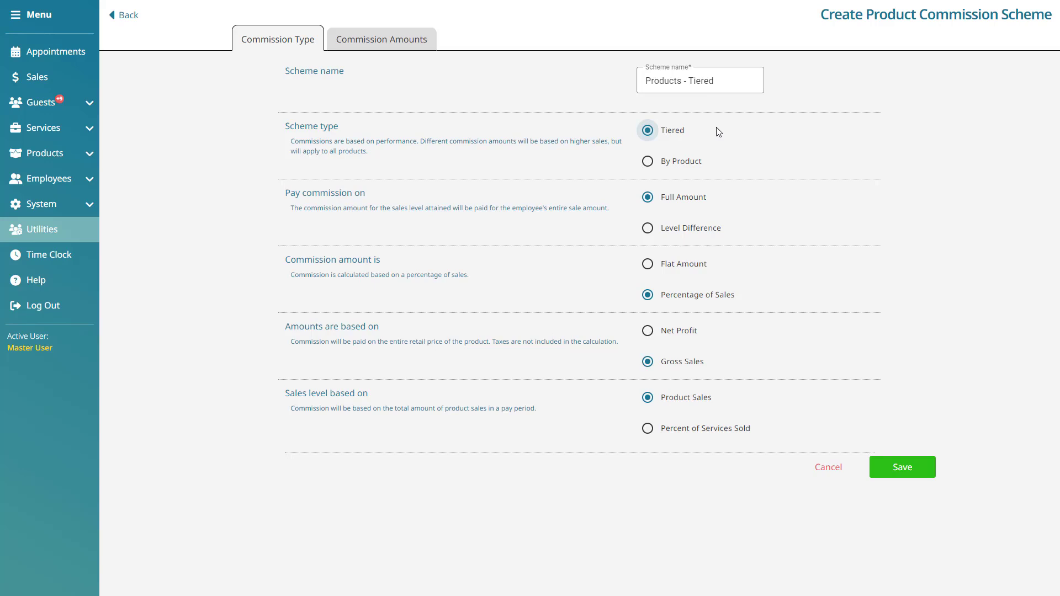
{"action": "left_click", "coordinate": [665, 164]}
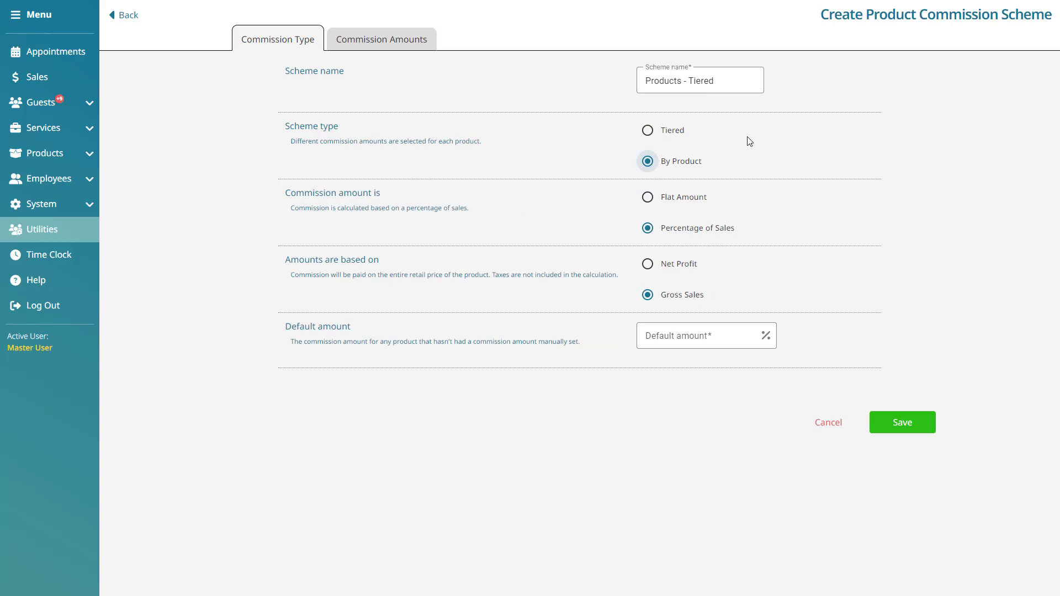
{"action": "left_click", "coordinate": [660, 134]}
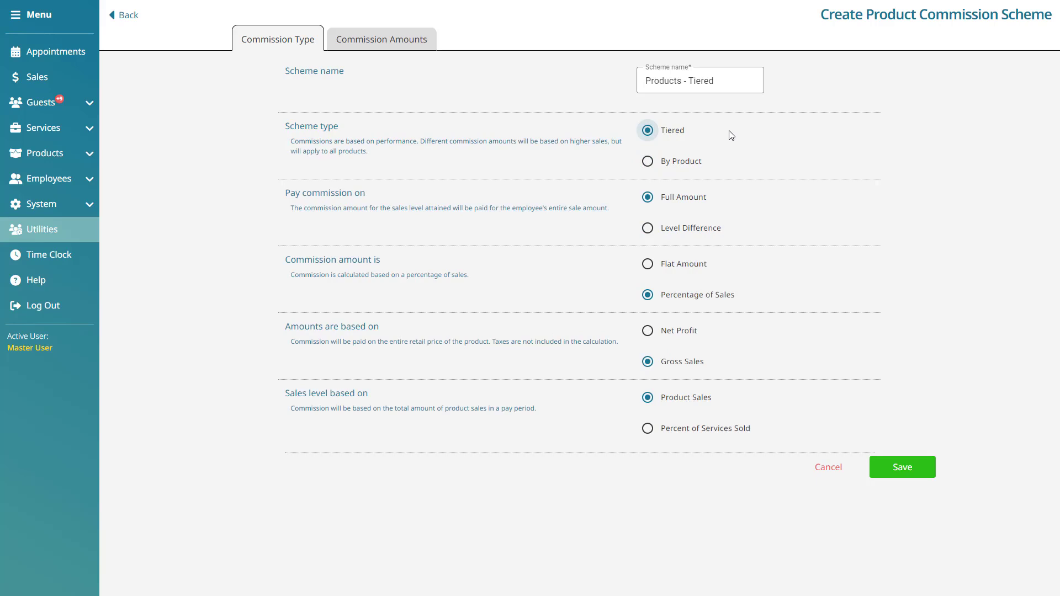
- Compare paying commission on Level Difference and on Full Amount, ending with Full Amount selected
{"action": "left_click", "coordinate": [659, 233]}
{"action": "left_click", "coordinate": [659, 200]}
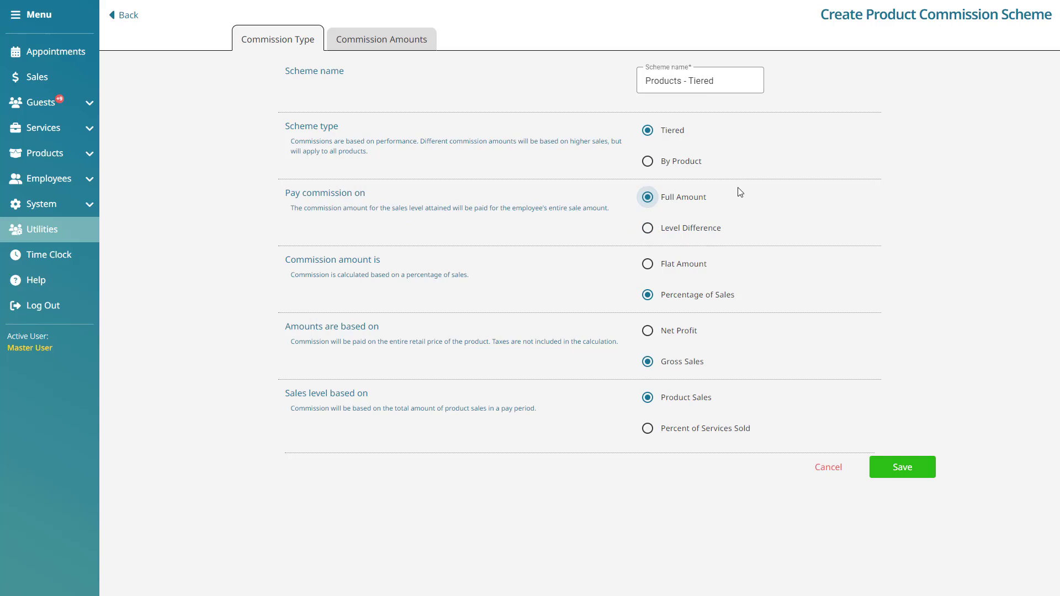
{"action": "left_click", "coordinate": [669, 230]}
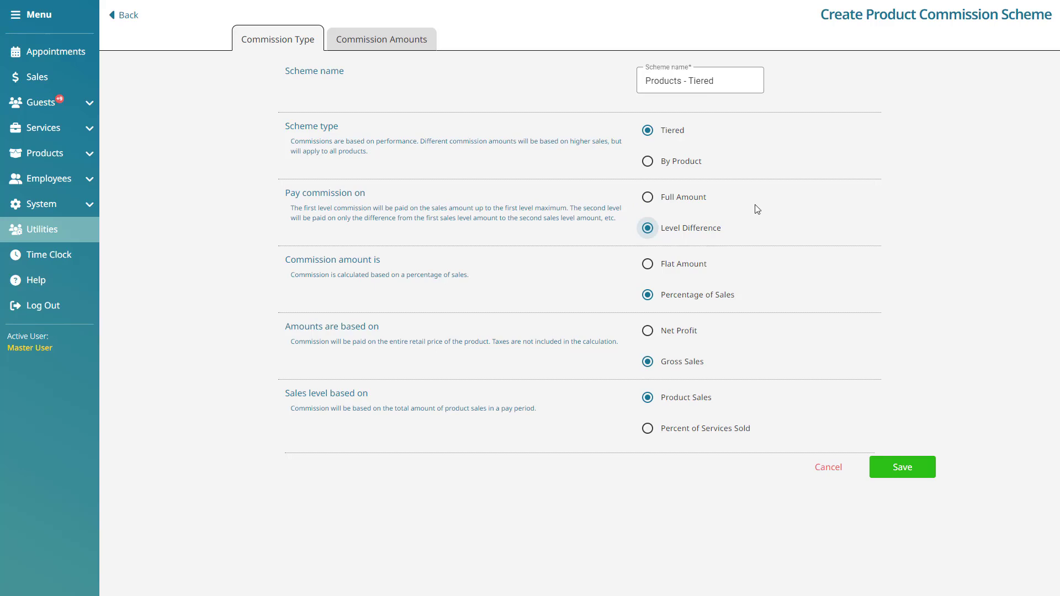
{"action": "left_click", "coordinate": [696, 199]}
- Compare the commission calculation options, choosing Percentage of Sales for the commission amount and Net Profit as its basis
{"action": "left_click", "coordinate": [683, 267]}
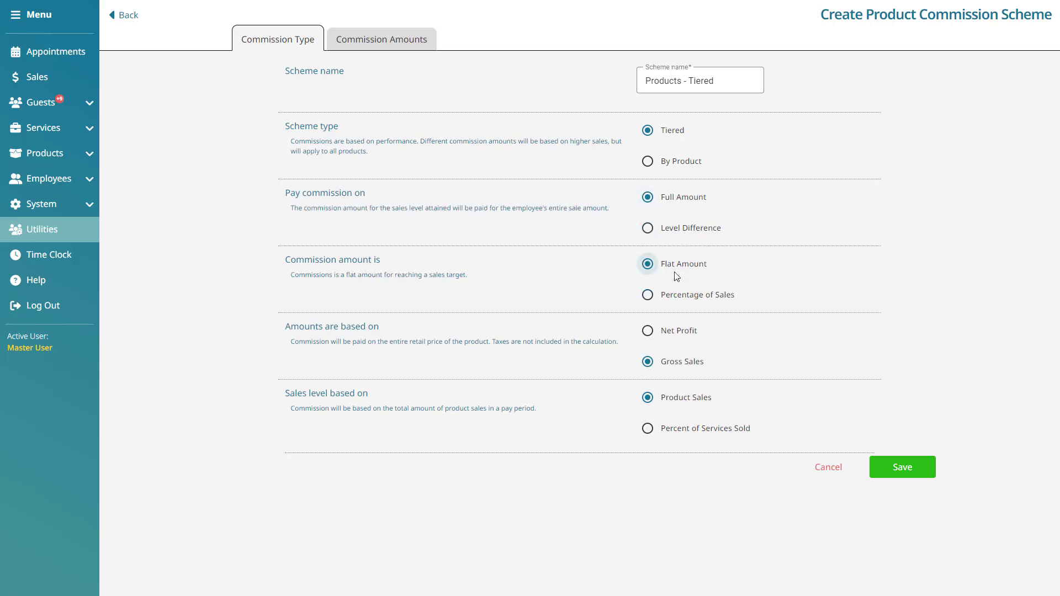
{"action": "left_click", "coordinate": [662, 297]}
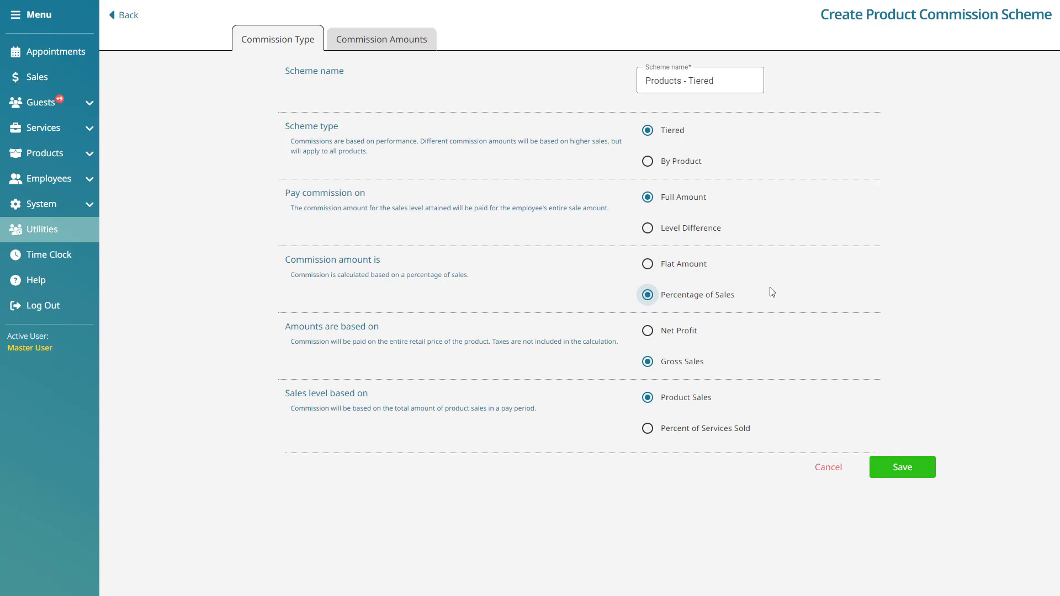
{"action": "left_click", "coordinate": [649, 330]}
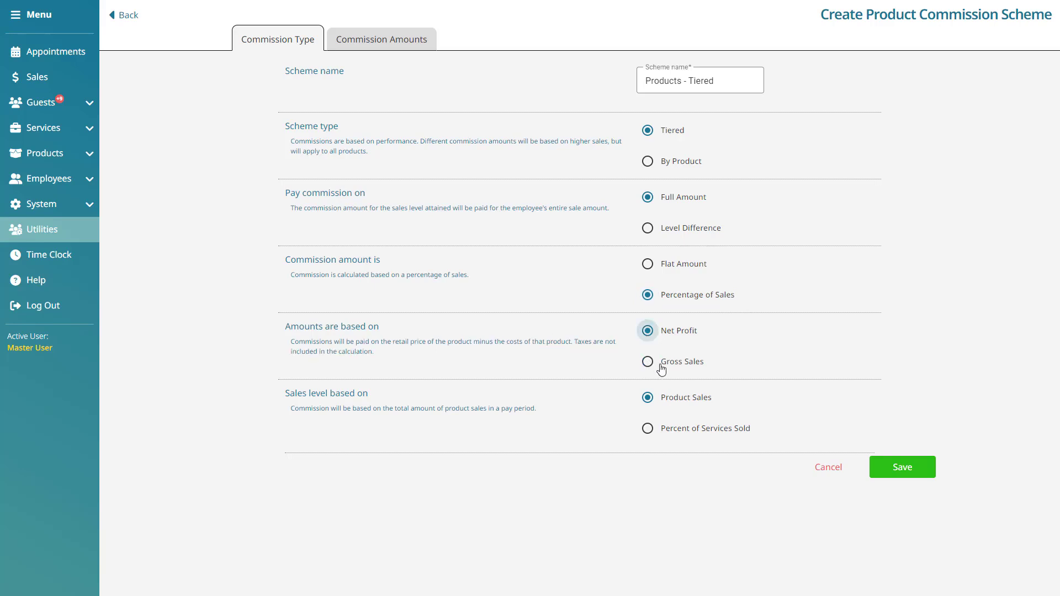
{"action": "left_click", "coordinate": [657, 366]}
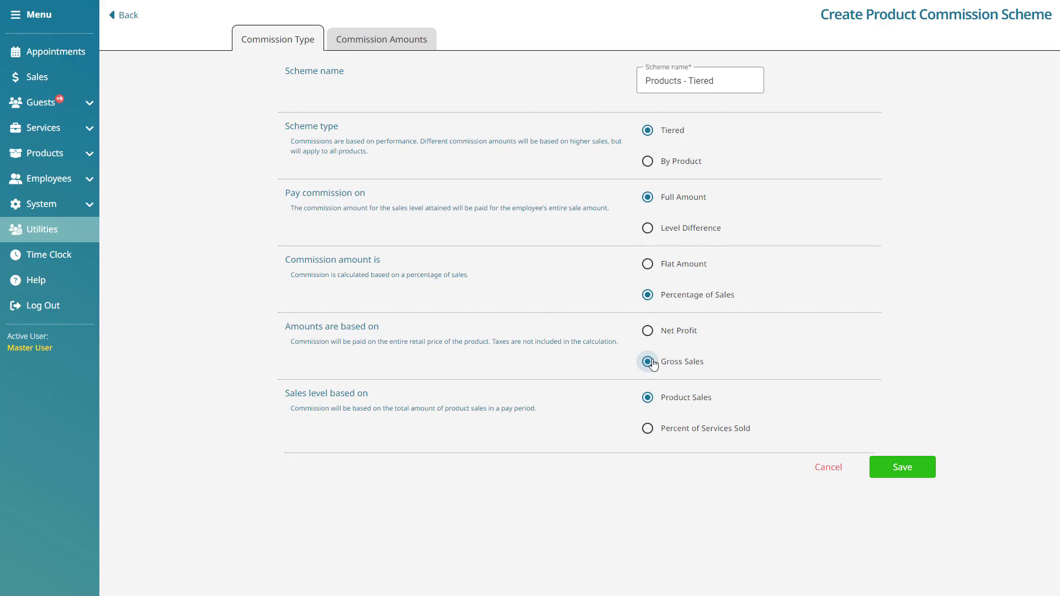
{"action": "left_click", "coordinate": [649, 331]}
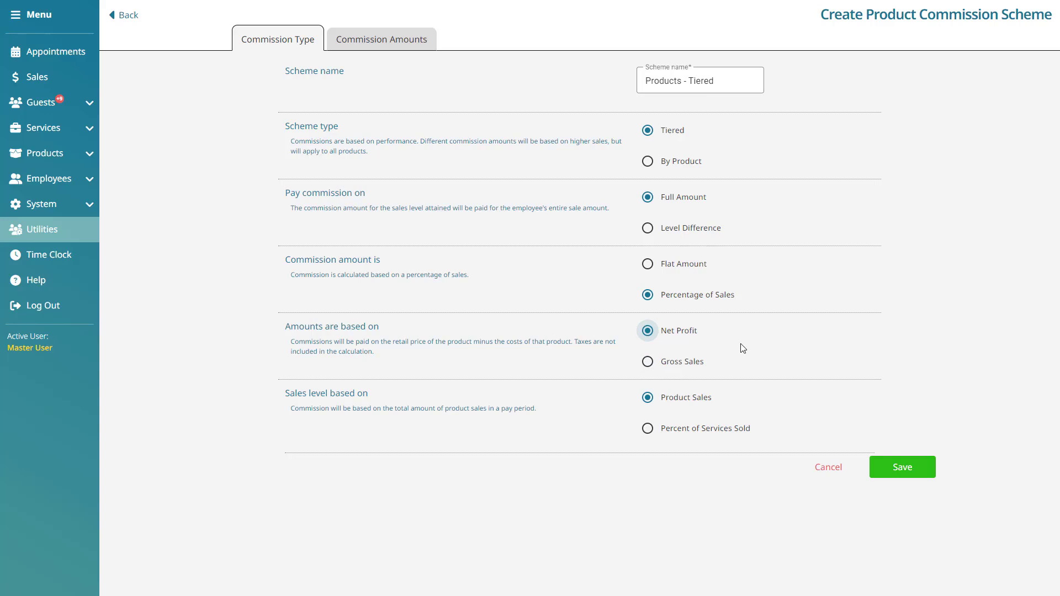
- Compare basing the sales level on Percent of Services Sold and on Product Sales, ending with Product Sales selected
{"action": "left_click", "coordinate": [641, 403]}
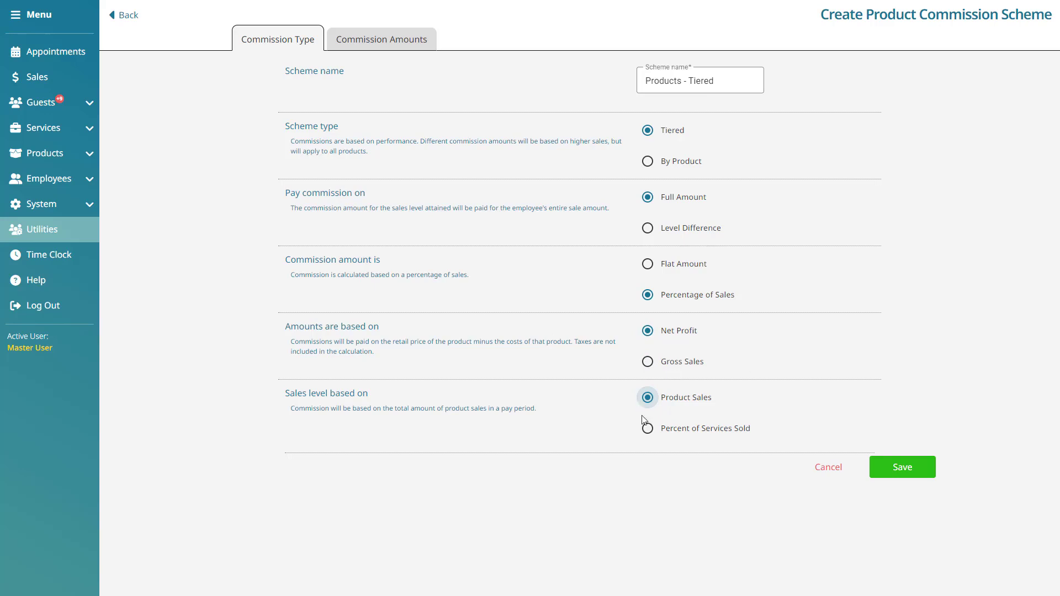
{"action": "left_click", "coordinate": [646, 434]}
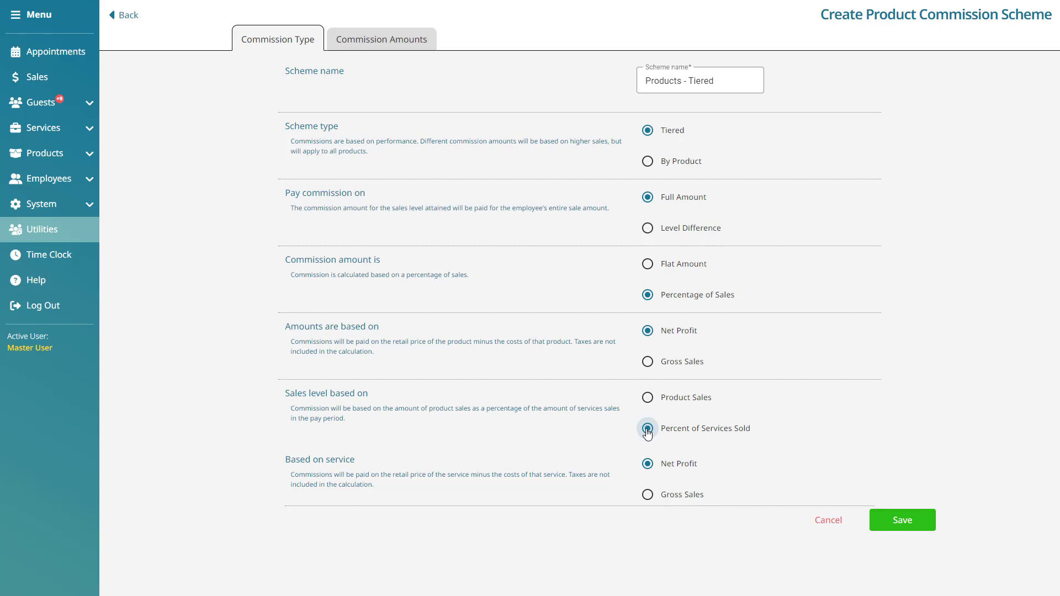
{"action": "left_click", "coordinate": [648, 398]}
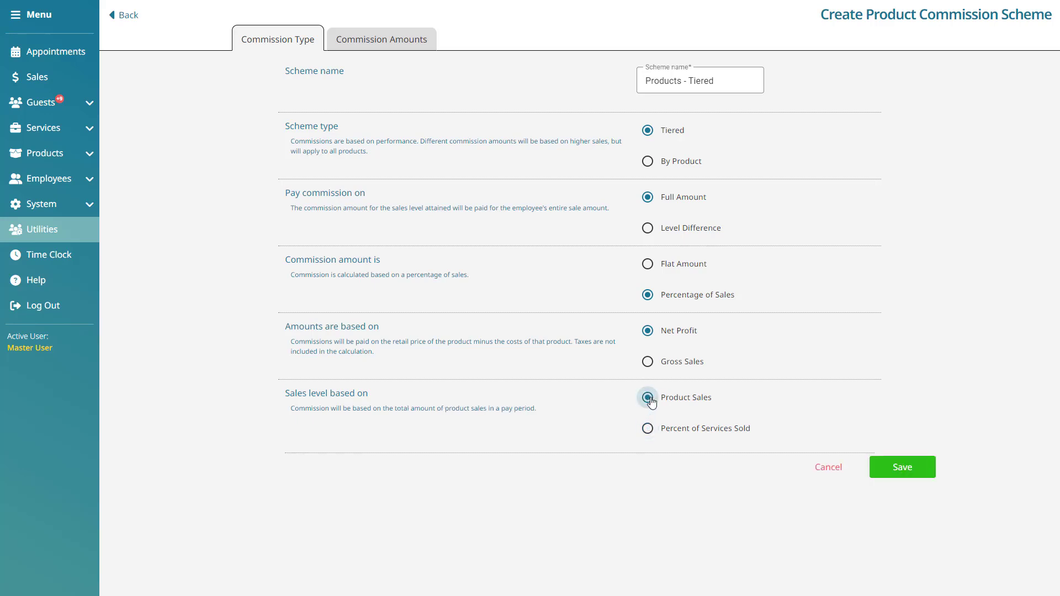
- Add sales levels to the scheme's commission amounts until there are three tiers
{"action": "left_click", "coordinate": [435, 41]}
{"action": "left_click", "coordinate": [931, 414]}
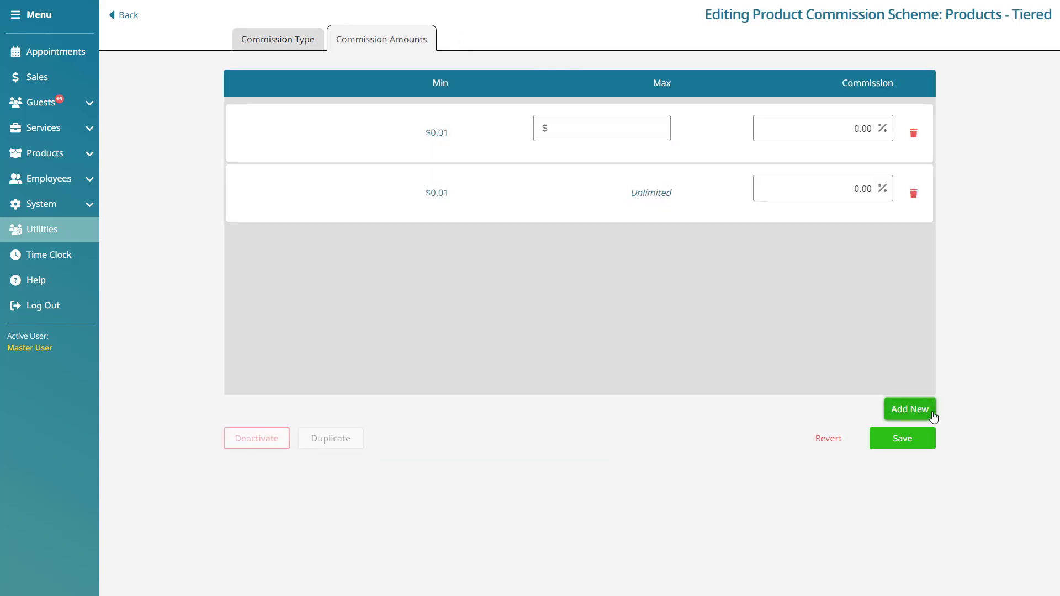
{"action": "left_click", "coordinate": [932, 415]}
- Set the first tier to a $200 maximum with 8% commission and the second to a $400 maximum with 10%
{"action": "left_click", "coordinate": [622, 129]}
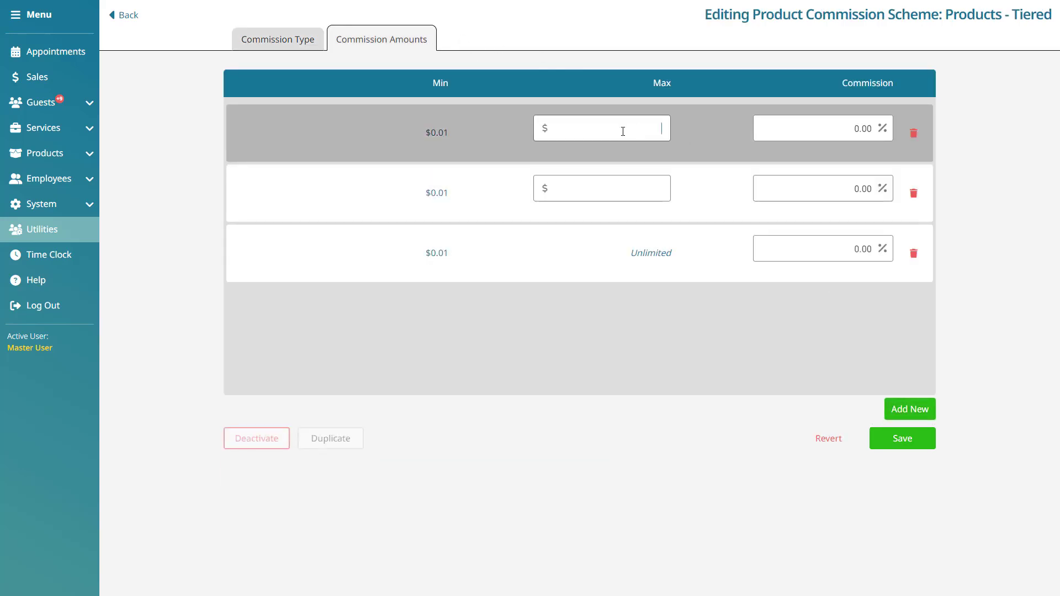
{"action": "type", "text": "200"}
{"action": "left_click", "coordinate": [822, 130]}
{"action": "type", "text": "8"}
{"action": "left_click", "coordinate": [639, 193]}
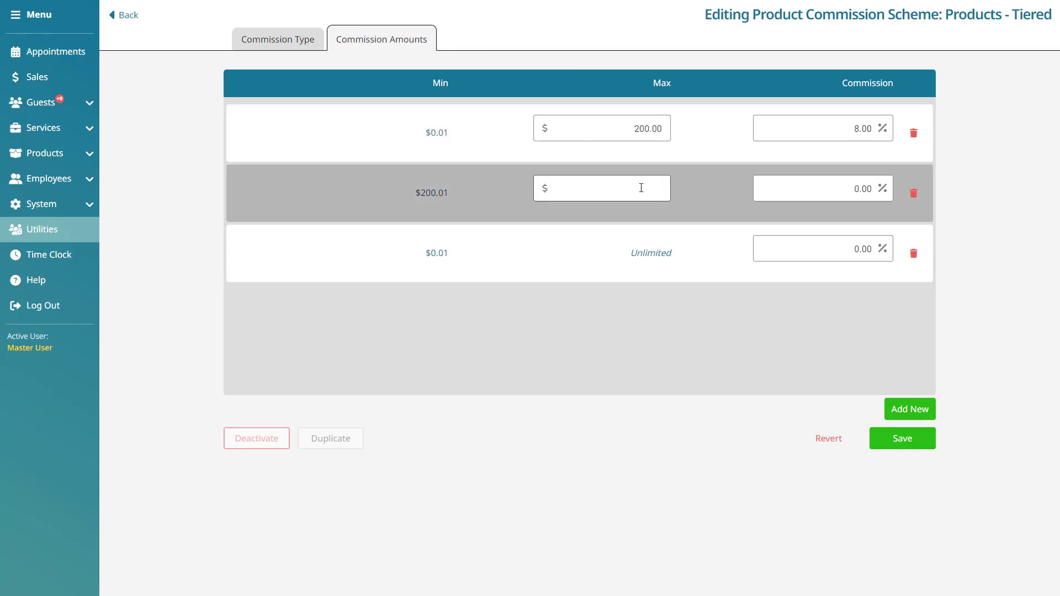
{"action": "type", "text": "400"}
{"action": "left_click", "coordinate": [821, 188]}
{"action": "type", "text": "10"}
- Set the unlimited tier's commission to 12%, save the scheme and return to the commission schemes list
{"action": "left_click", "coordinate": [835, 239]}
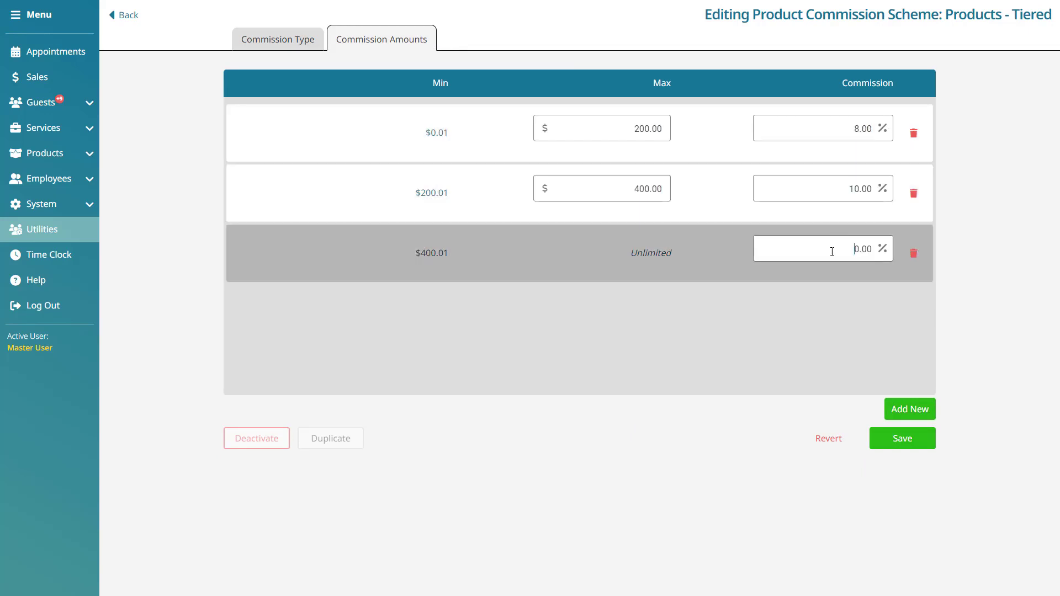
{"action": "left_click_drag", "start_coordinate": [830, 247], "coordinate": [892, 250]}
{"action": "type", "text": "12"}
{"action": "left_click", "coordinate": [1002, 234]}
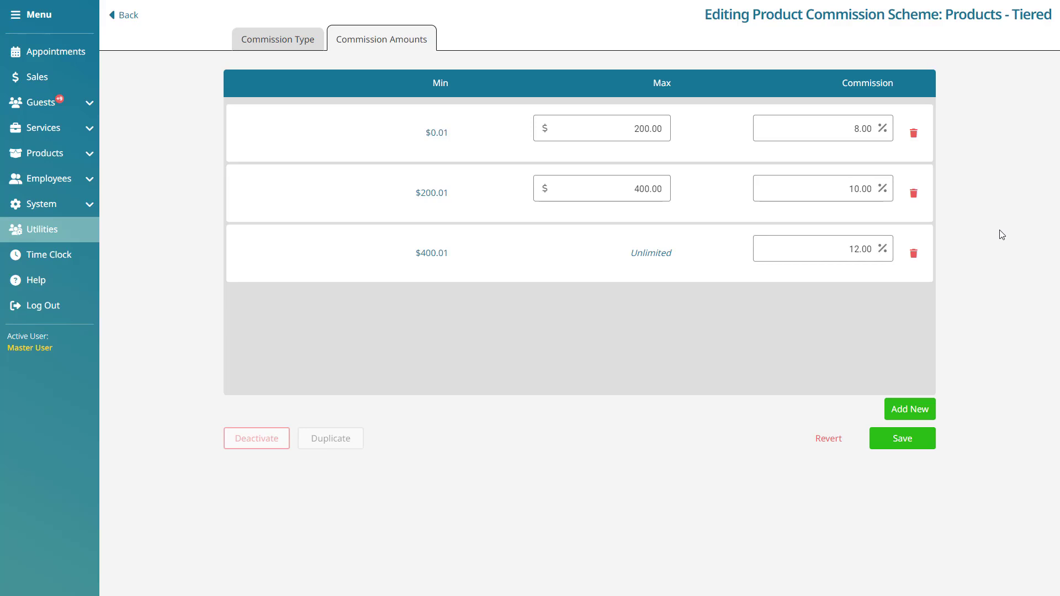
{"action": "left_click", "coordinate": [931, 443]}
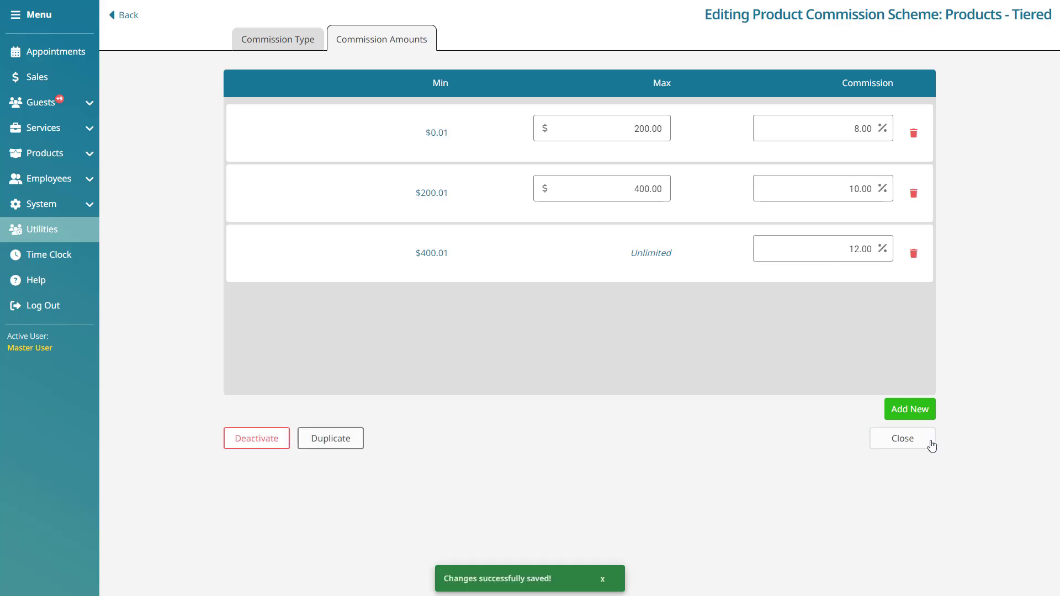
{"action": "left_click", "coordinate": [133, 18]}
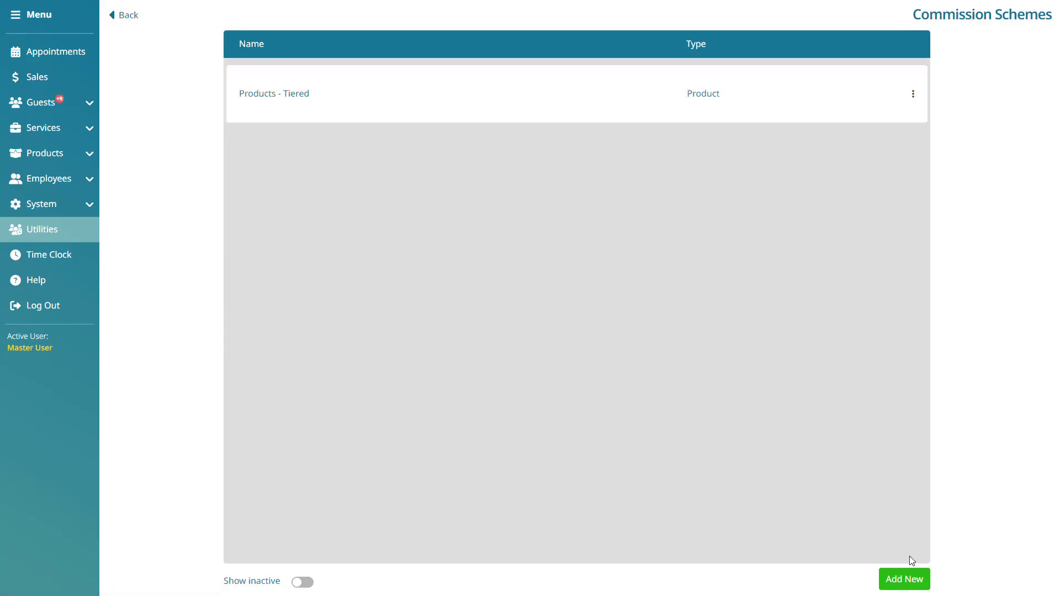
- Create another product commission scheme named "By Product" and set its scheme type to By Product
{"action": "left_click", "coordinate": [910, 577]}
{"action": "left_click", "coordinate": [696, 356]}
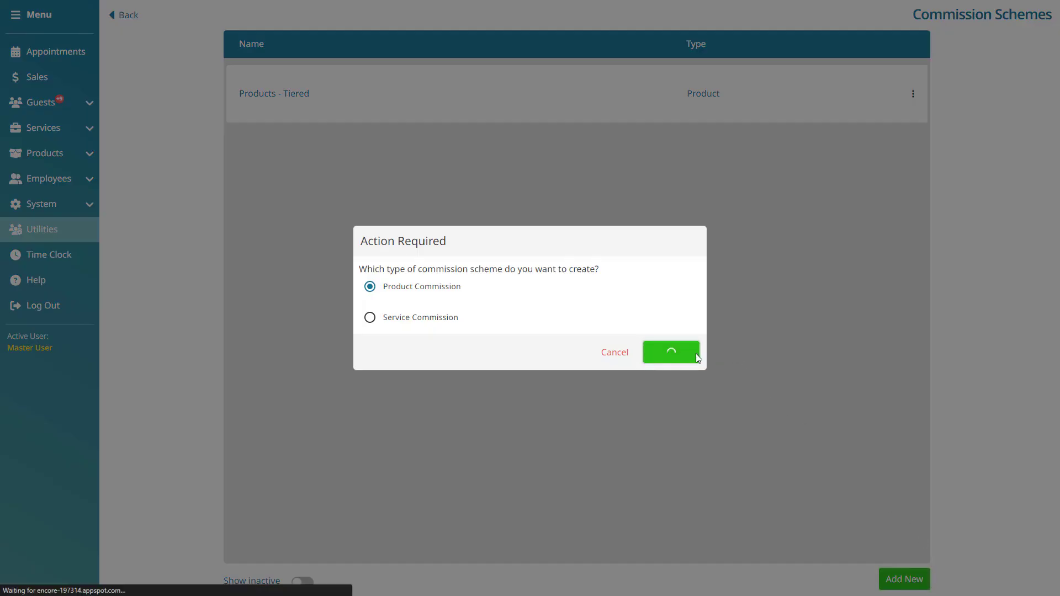
{"action": "type", "text": "By Pro"}
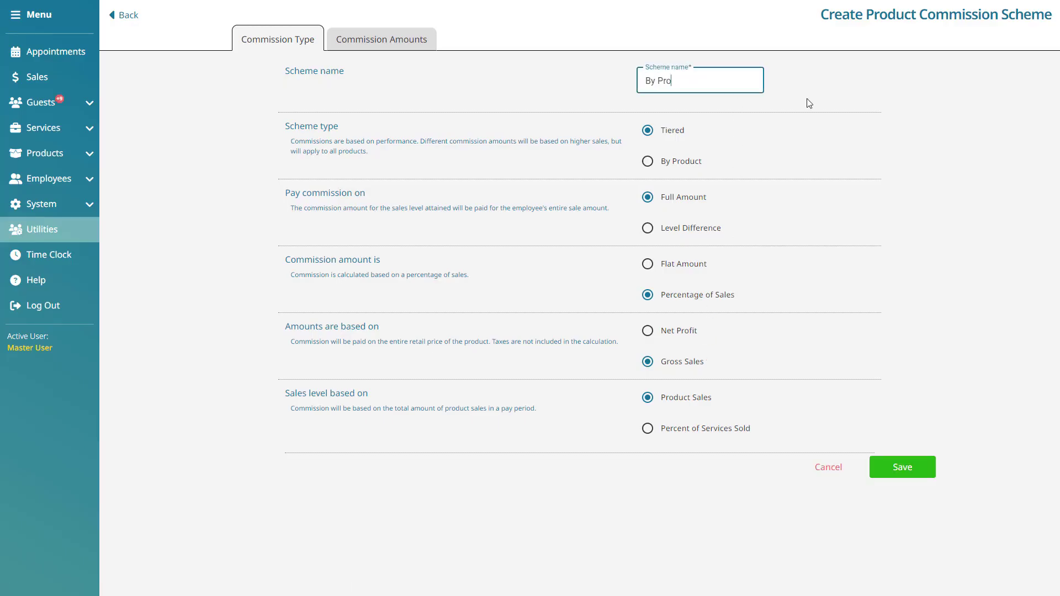
{"action": "type", "text": "duct"}
{"action": "left_click", "coordinate": [678, 163]}
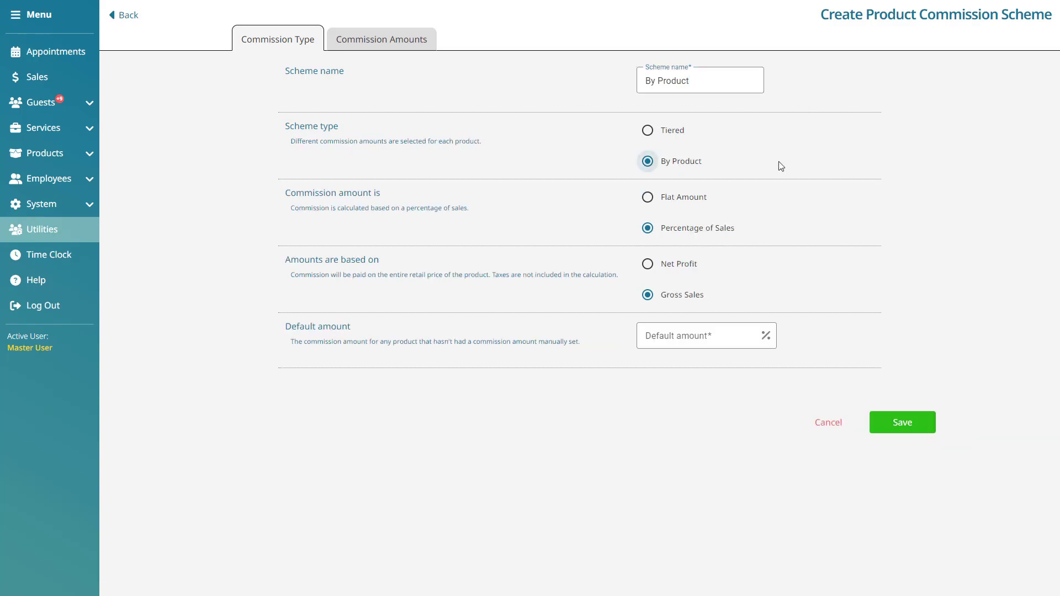
- Compare the commission amount and basis options, ending with Percentage of Sales and Gross Sales selected
{"action": "left_click", "coordinate": [649, 200]}
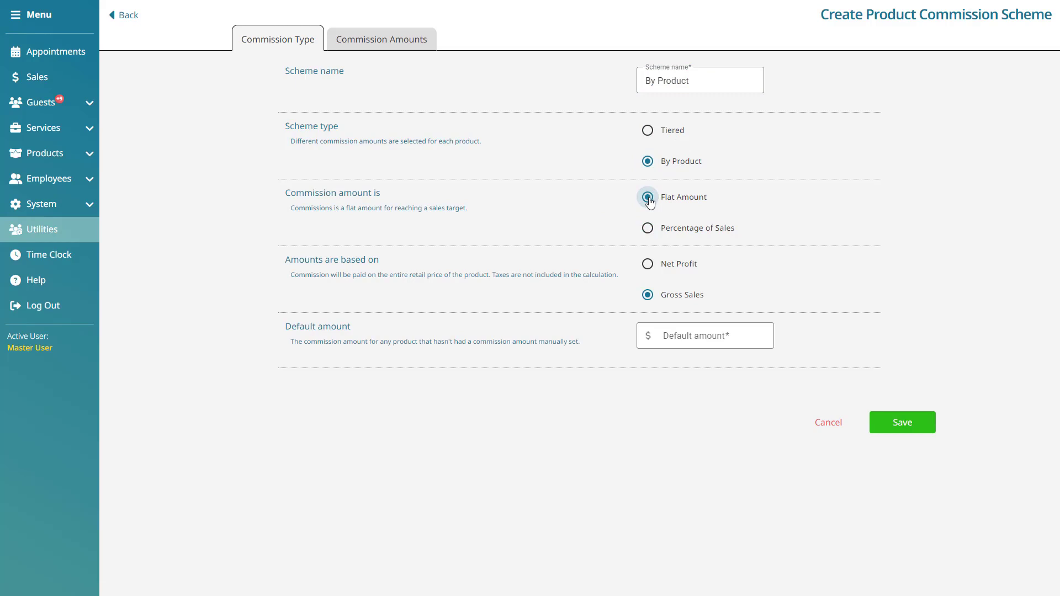
{"action": "left_click", "coordinate": [646, 231]}
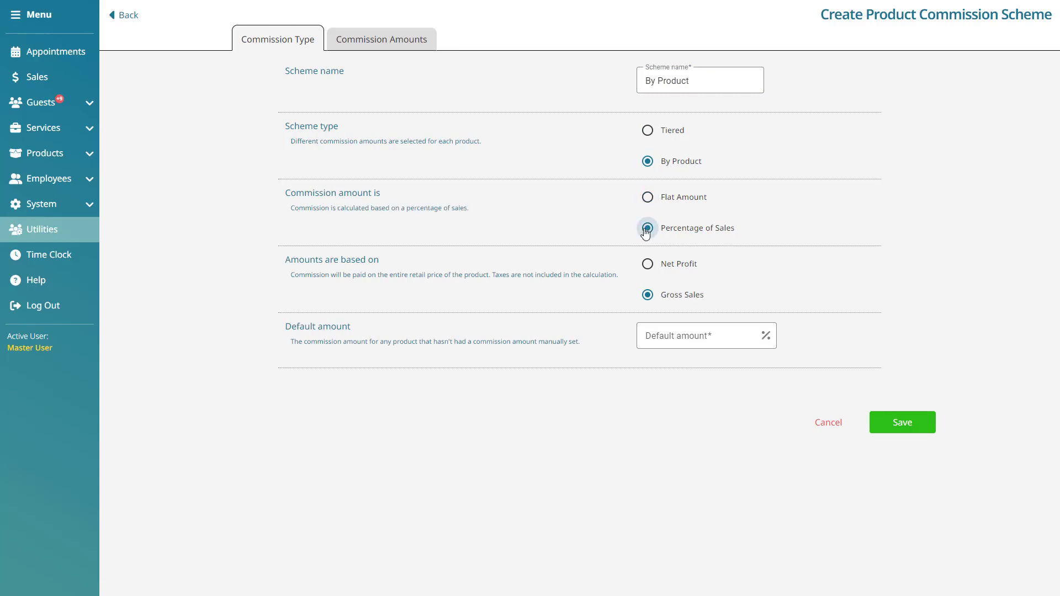
{"action": "left_click", "coordinate": [647, 265]}
{"action": "left_click", "coordinate": [649, 298]}
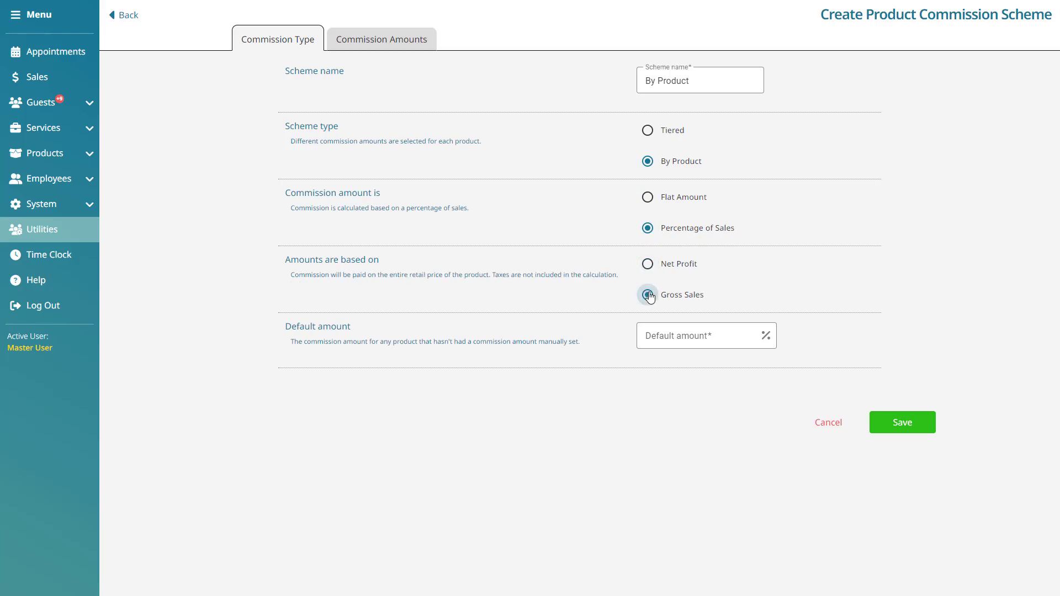
- Set the scheme's default commission amount to 10%
{"action": "left_click", "coordinate": [715, 333]}
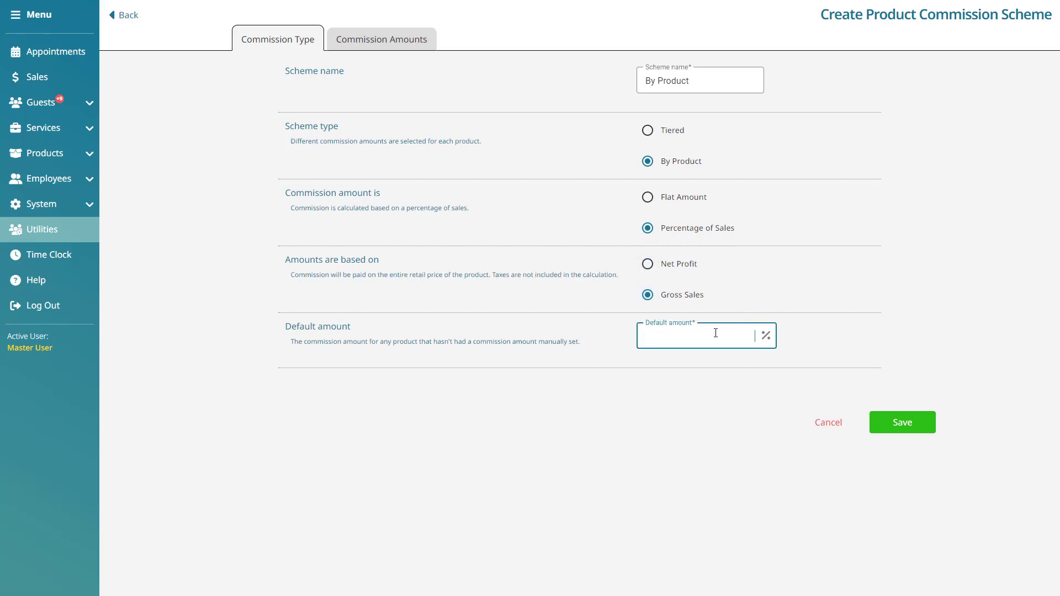
{"action": "type", "text": "10"}
- Set the commission for the AvedaBeCurlyE product to 15% in the scheme's commission amounts
{"action": "left_click", "coordinate": [433, 40]}
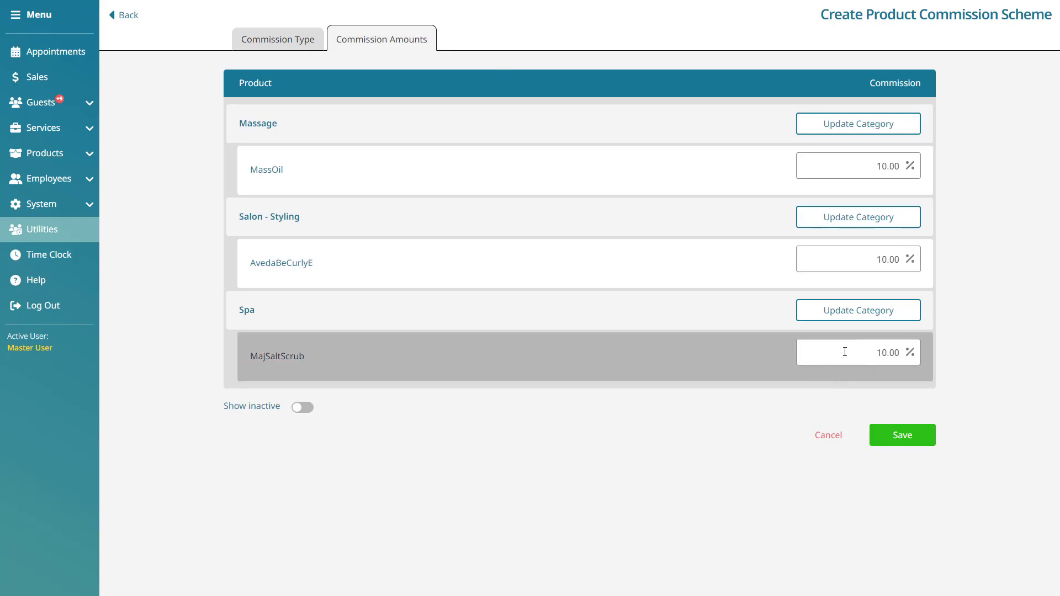
{"action": "left_click", "coordinate": [858, 258]}
{"action": "left_click_drag", "start_coordinate": [876, 260], "coordinate": [885, 261]}
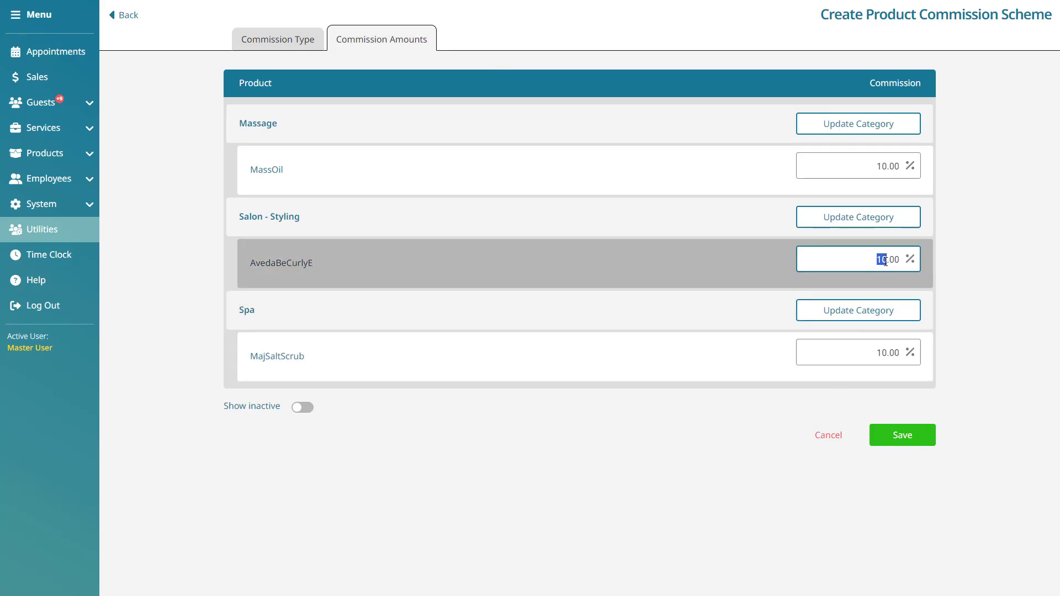
{"action": "type", "text": "15"}
{"action": "left_click", "coordinate": [986, 266]}
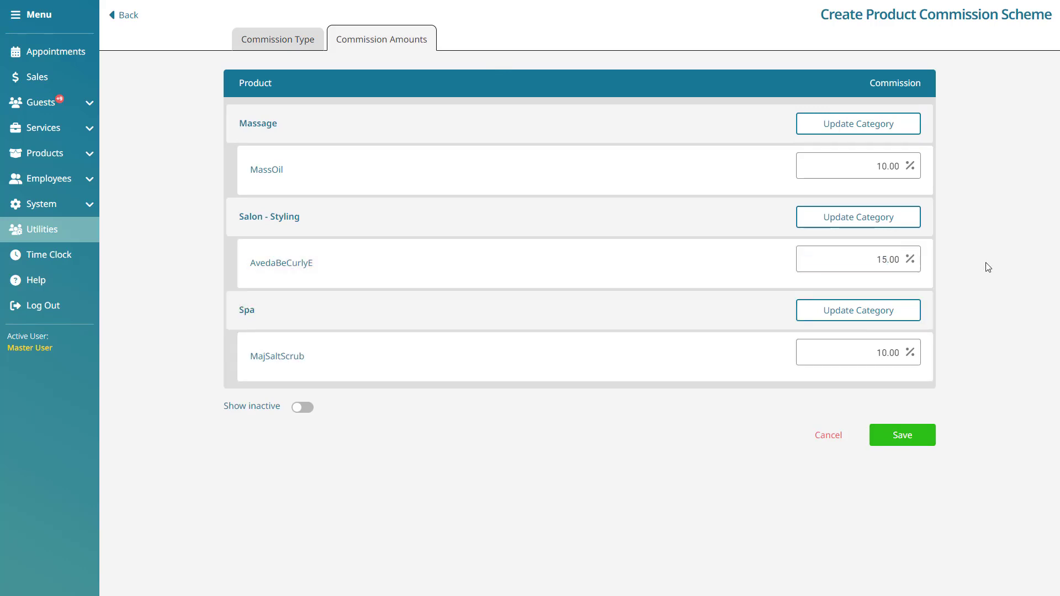
- Update the whole Salon - Styling category to a 10% commission, and save the scheme, returning to the commission schemes list
{"action": "left_click", "coordinate": [904, 218]}
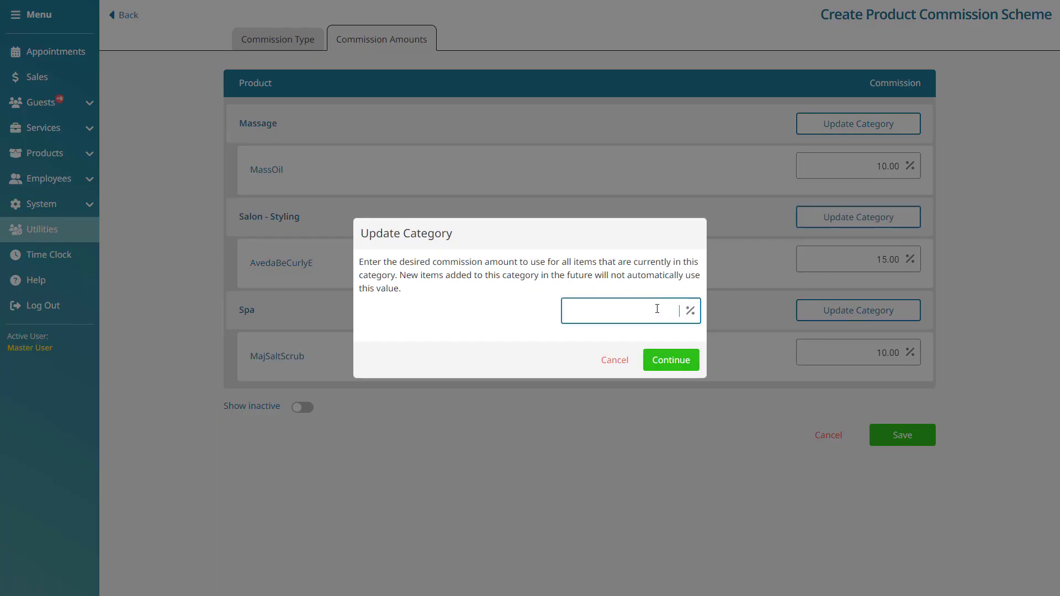
{"action": "type", "text": "10"}
{"action": "left_click", "coordinate": [671, 360]}
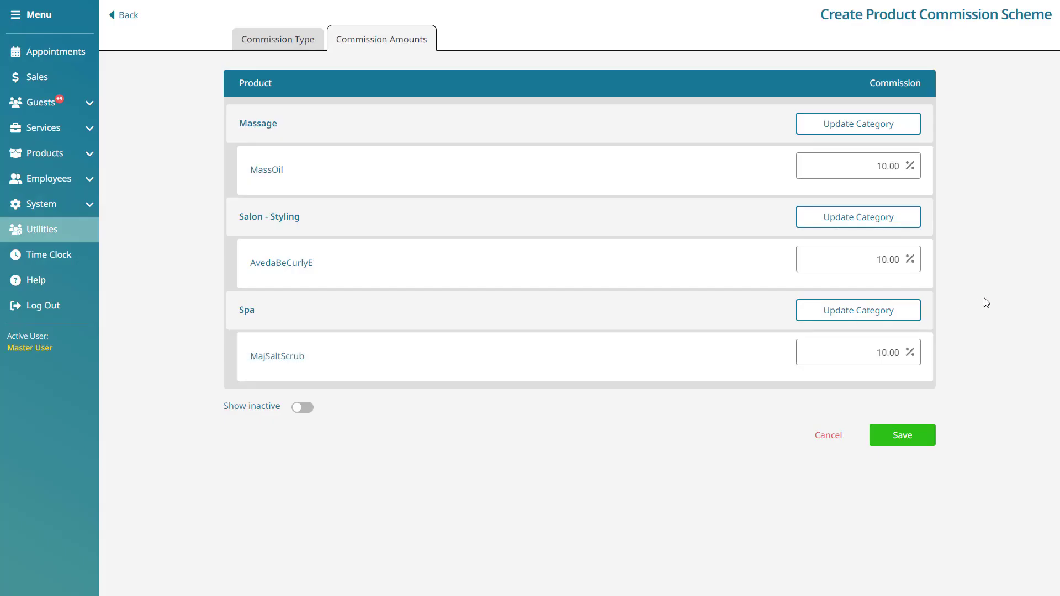
{"action": "left_click", "coordinate": [929, 442]}
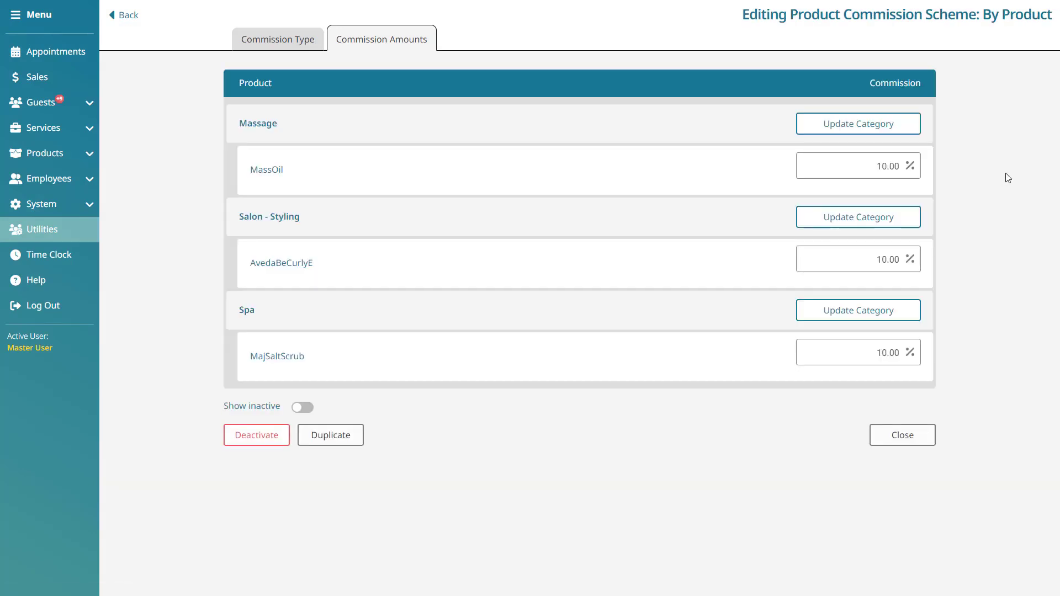
{"action": "left_click", "coordinate": [127, 16]}
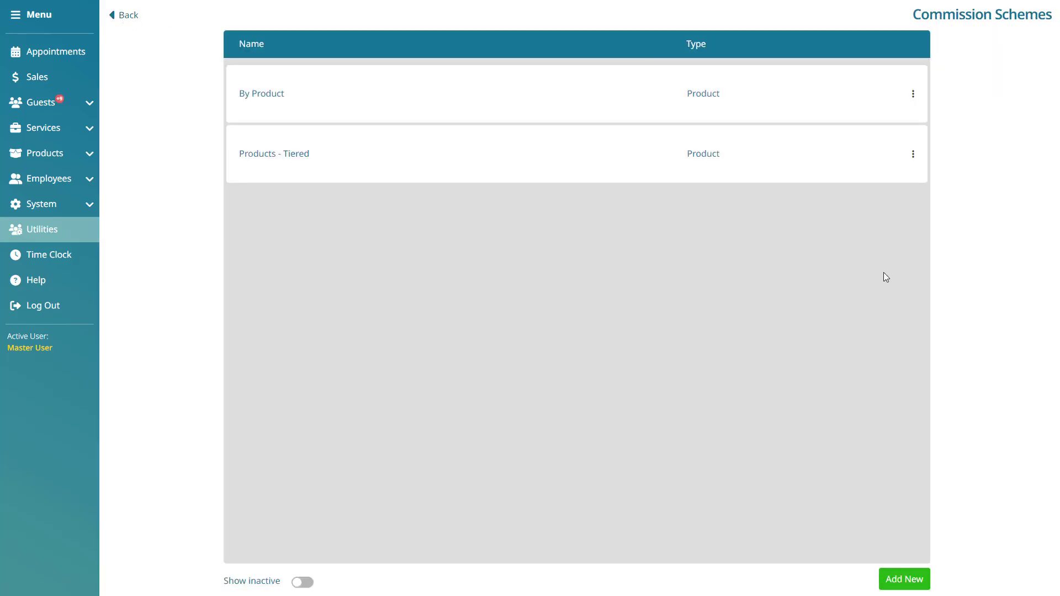
- Create a new service commission scheme named "Services - Tiered"
{"action": "left_click", "coordinate": [922, 585]}
{"action": "left_click", "coordinate": [433, 317]}
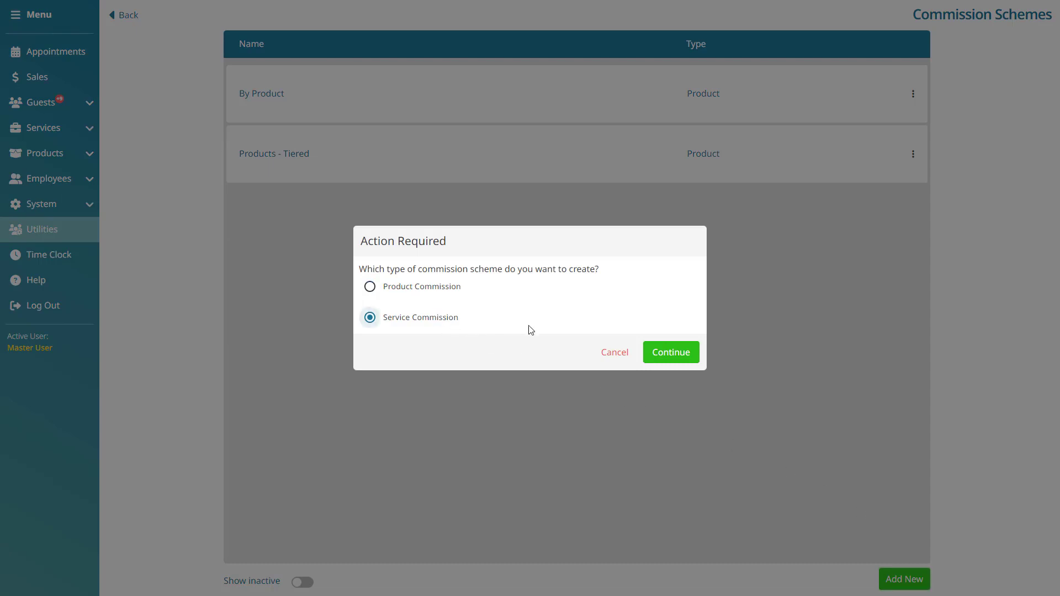
{"action": "left_click", "coordinate": [691, 354]}
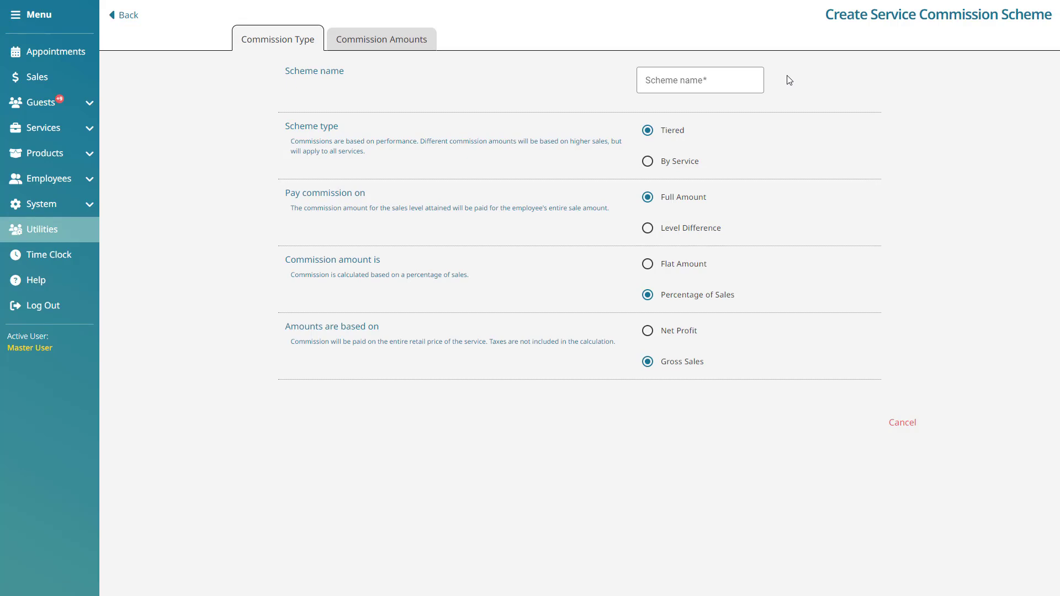
{"action": "left_click", "coordinate": [732, 76]}
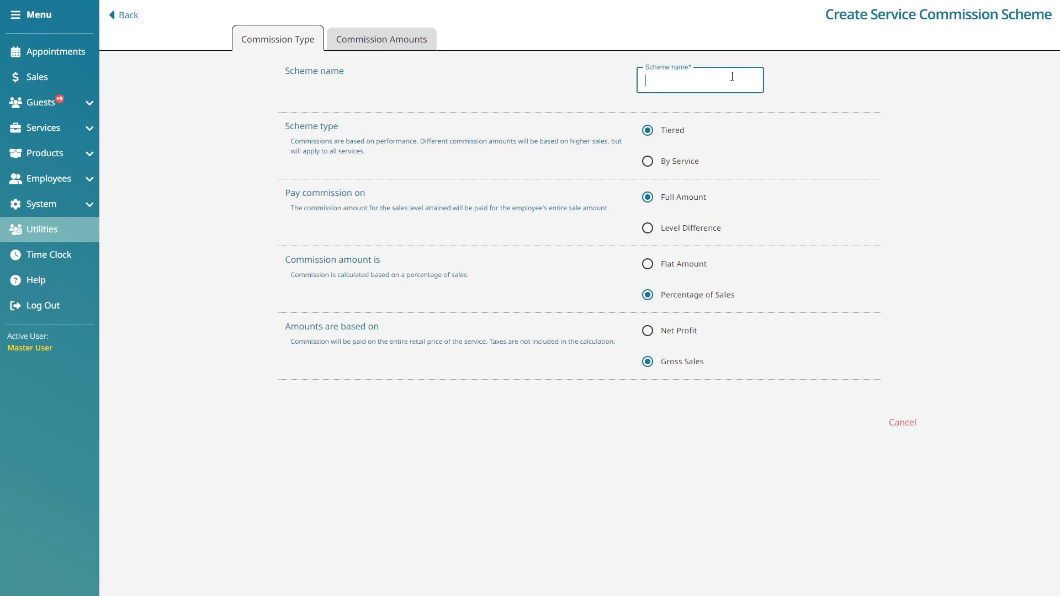
{"action": "type", "text": "Services"}
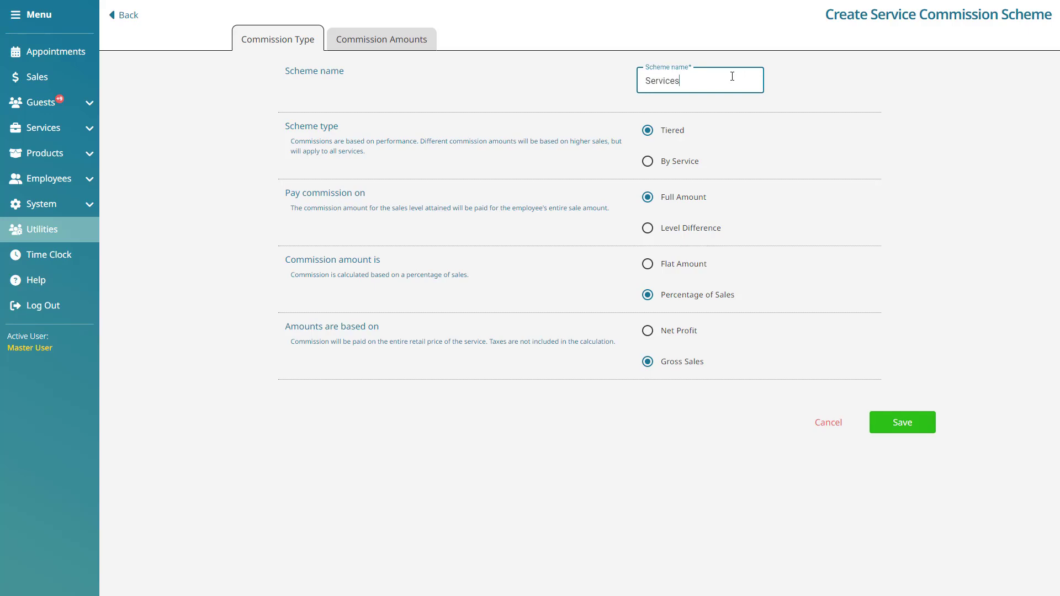
{"action": "type", "text": " - Tiered"}
{"action": "left_click", "coordinate": [811, 63]}
- Compare the Tiered and By Service scheme types, ending with Tiered selected
{"action": "left_click", "coordinate": [664, 135]}
{"action": "left_click", "coordinate": [667, 164]}
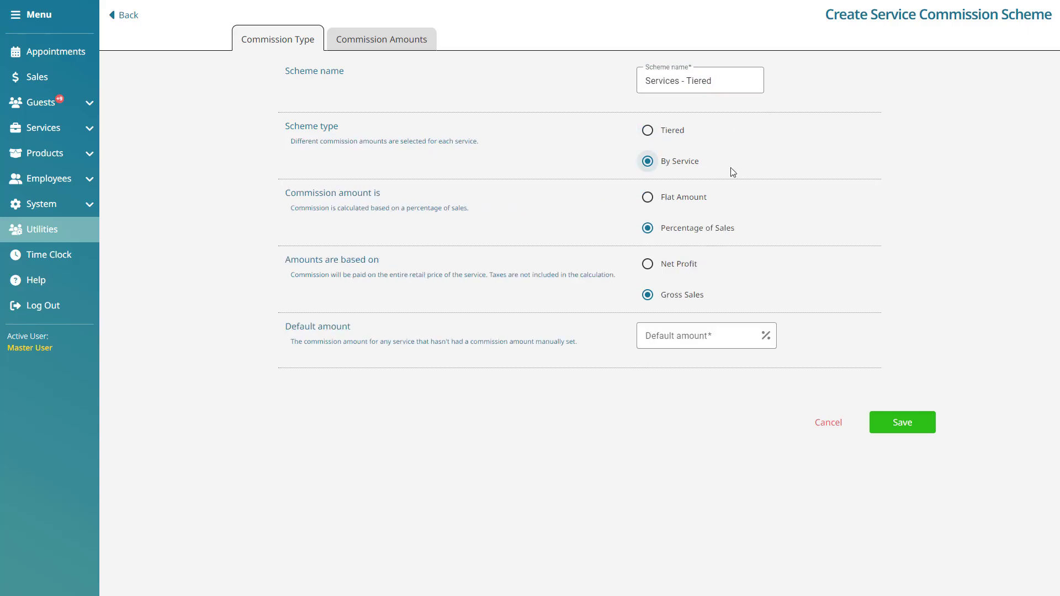
{"action": "left_click", "coordinate": [647, 130]}
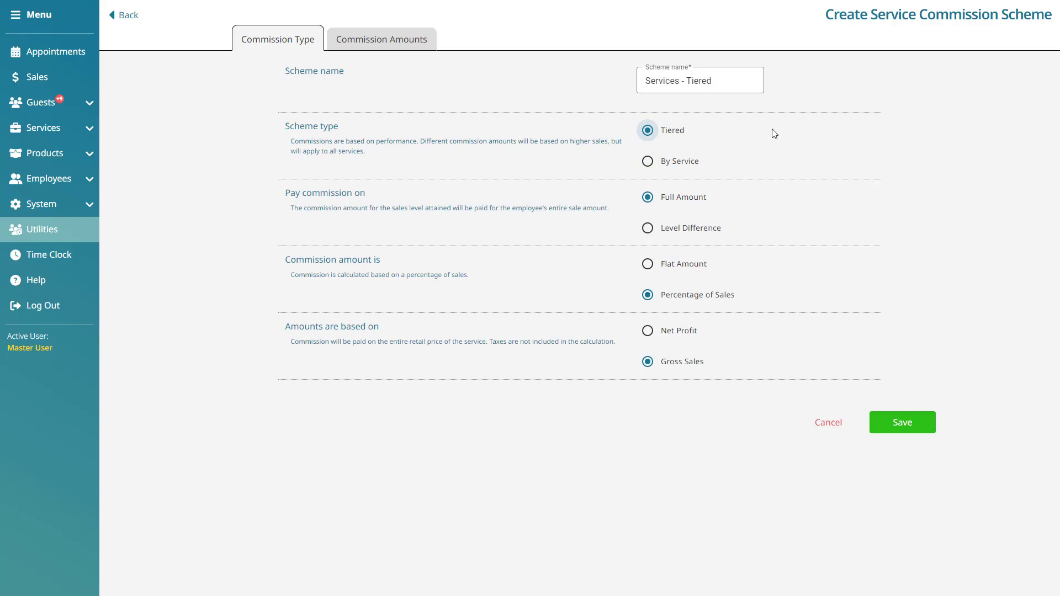
{"action": "left_click", "coordinate": [687, 162]}
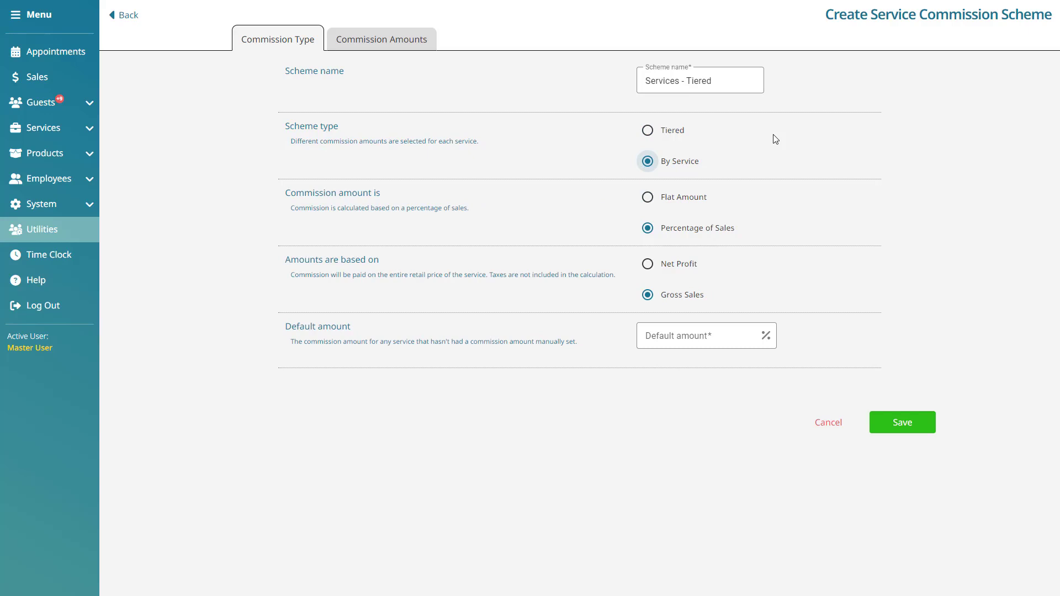
{"action": "left_click", "coordinate": [647, 135]}
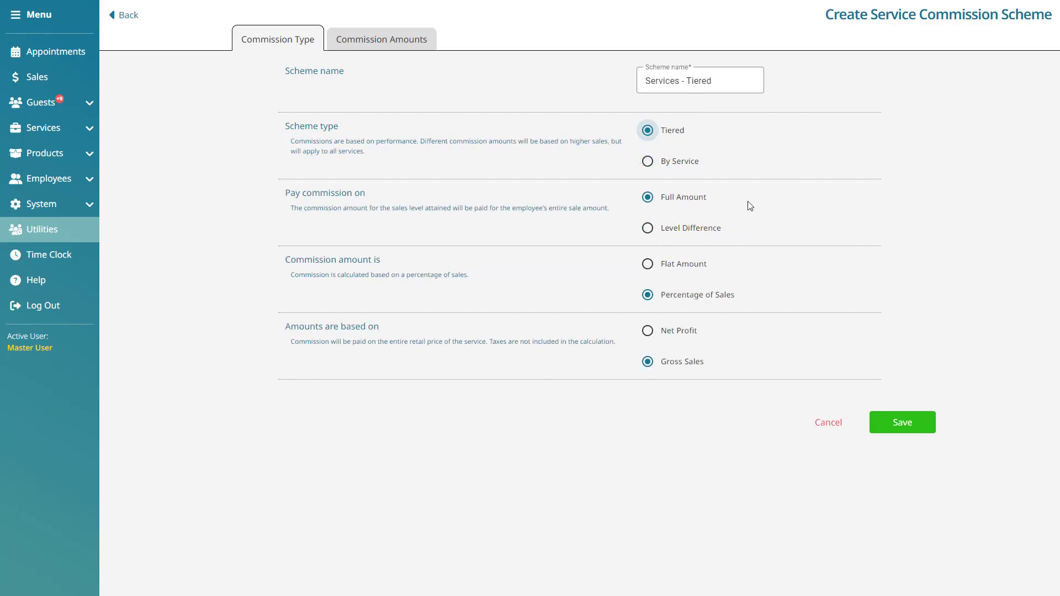
- Compare the Full Amount and Level Difference options for paying commission, ending with Level Difference selected
{"action": "left_click", "coordinate": [685, 205]}
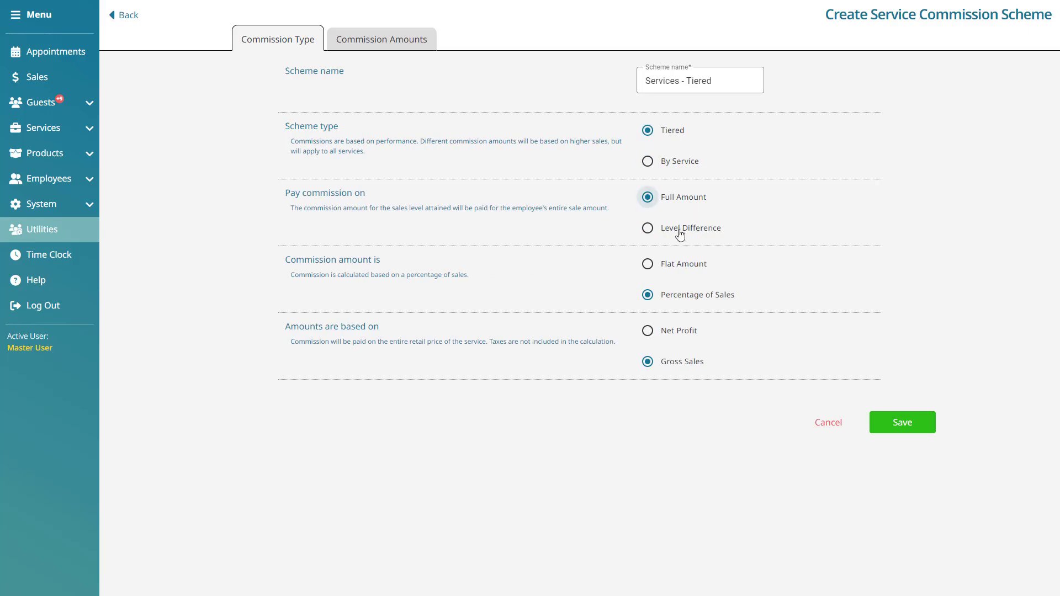
{"action": "left_click", "coordinate": [680, 232]}
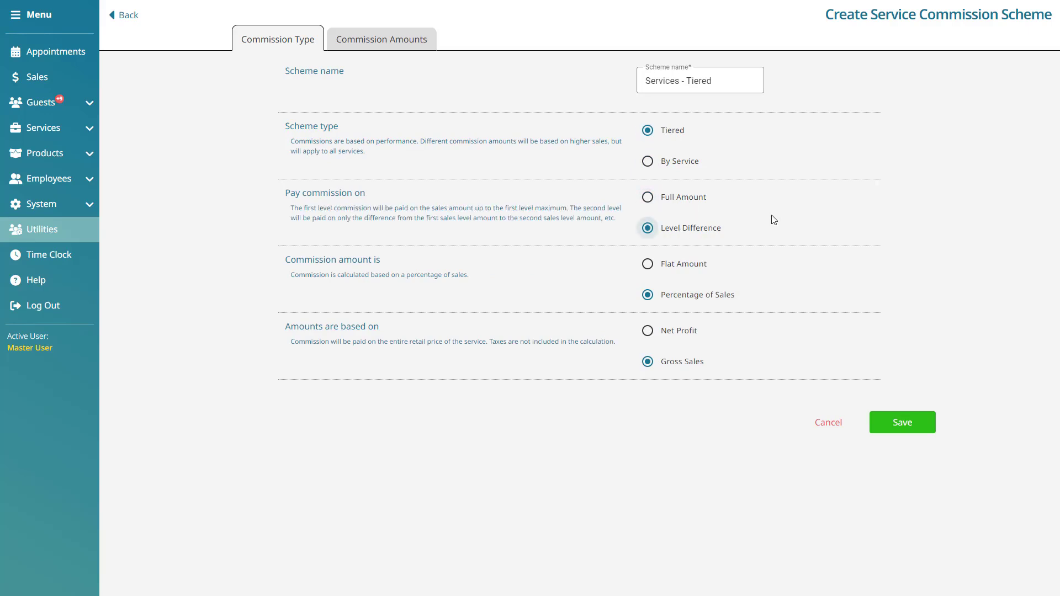
{"action": "left_click", "coordinate": [684, 200]}
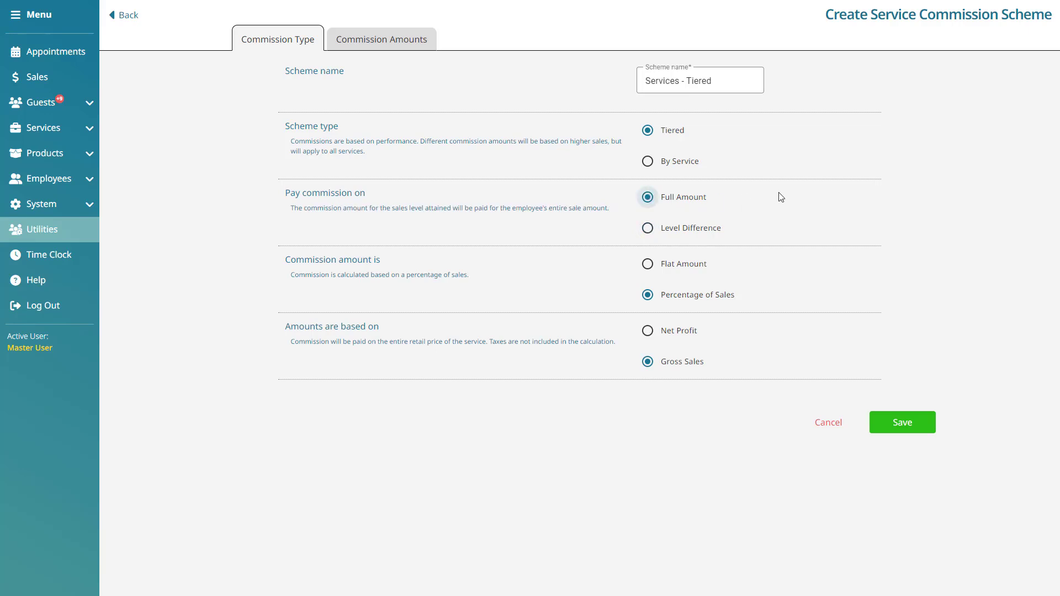
{"action": "left_click", "coordinate": [710, 229]}
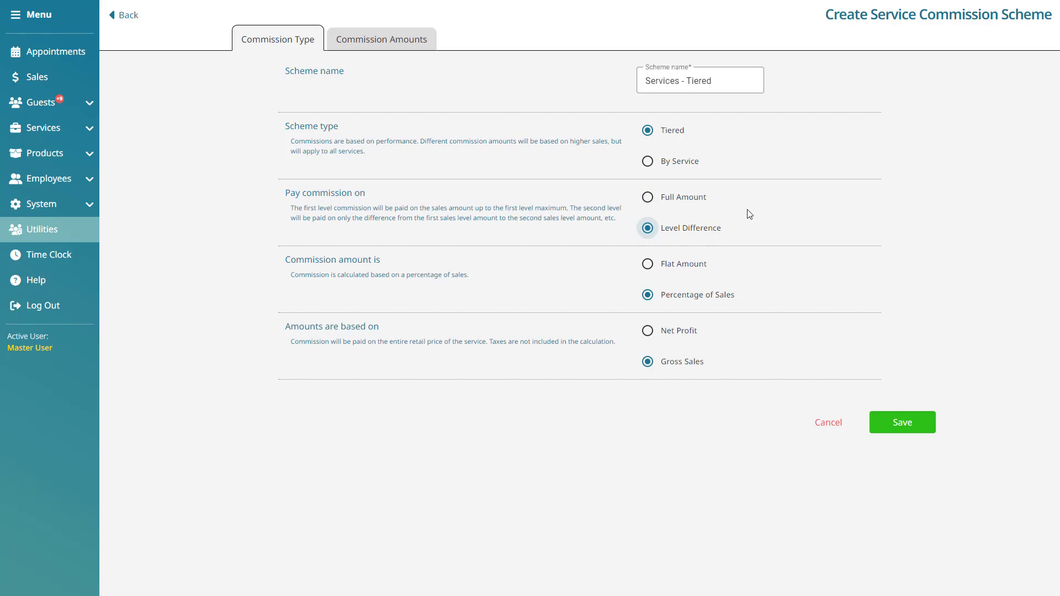
- Compare the service scheme's commission amount and basis options, ending with Percentage of Sales and Gross Sales selected
{"action": "left_click", "coordinate": [694, 268]}
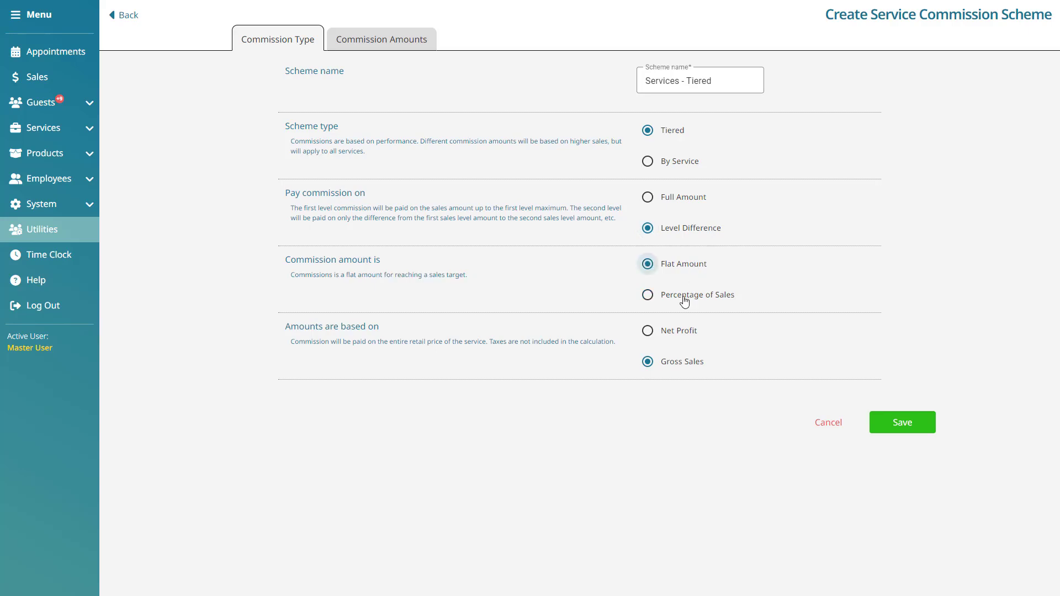
{"action": "left_click", "coordinate": [685, 299]}
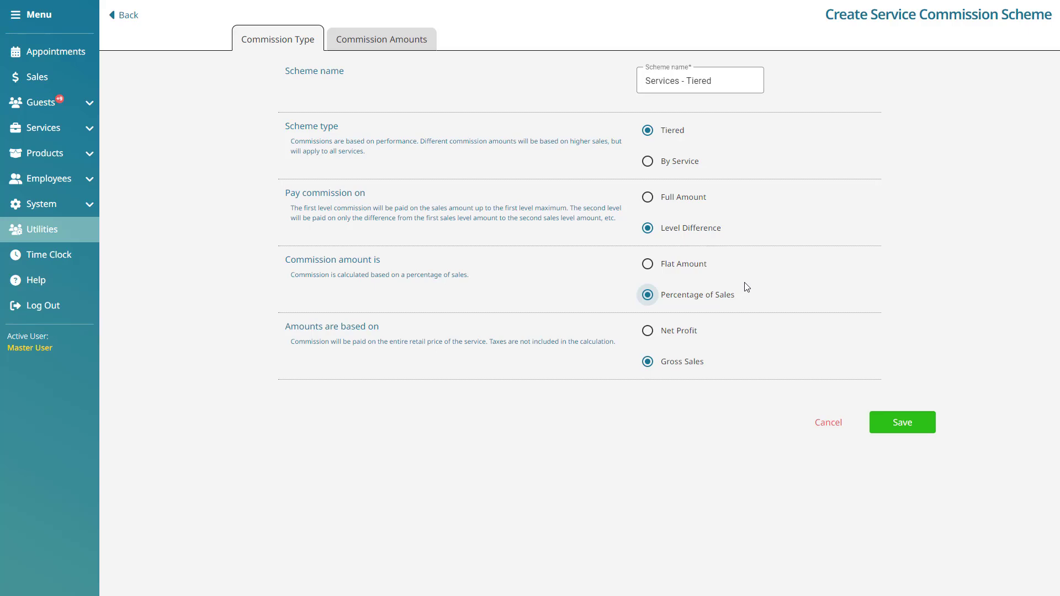
{"action": "left_click", "coordinate": [651, 332]}
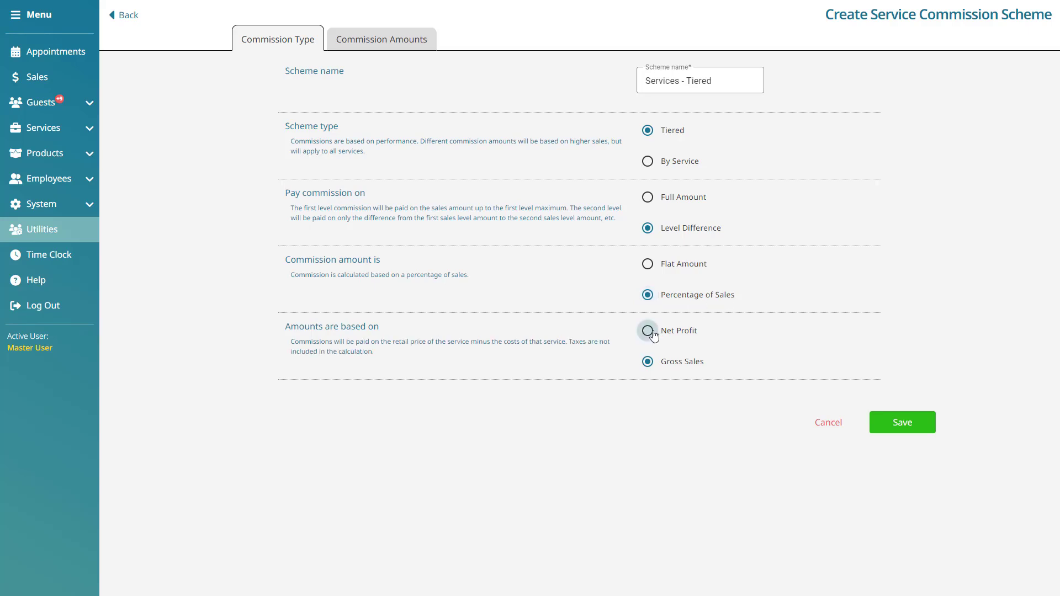
{"action": "left_click", "coordinate": [690, 362]}
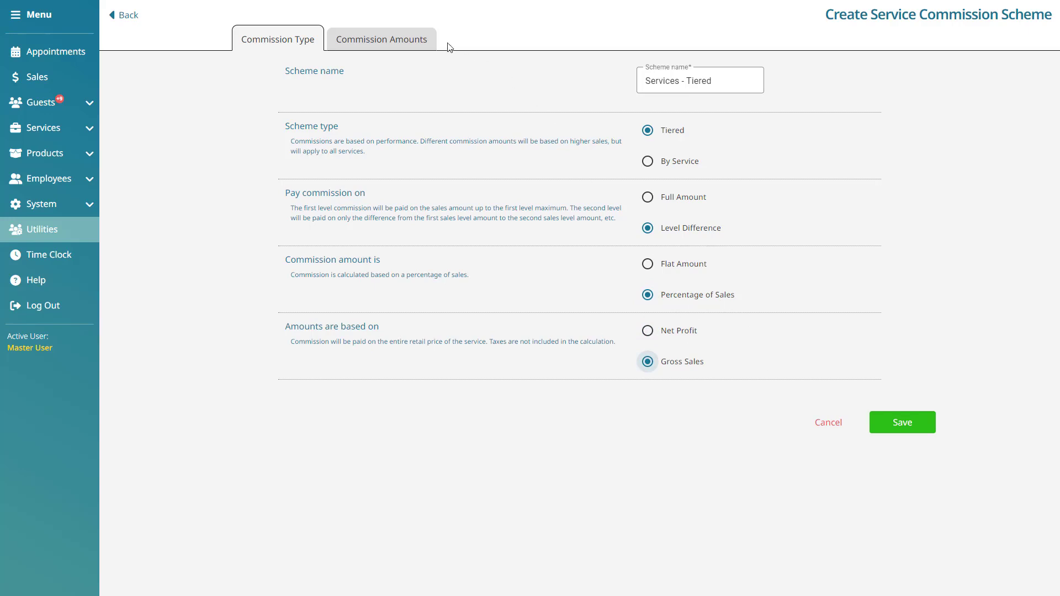
- Add two sales levels to the commission amounts and set the first level to a $1000 maximum with 45% commission
{"action": "left_click", "coordinate": [425, 41]}
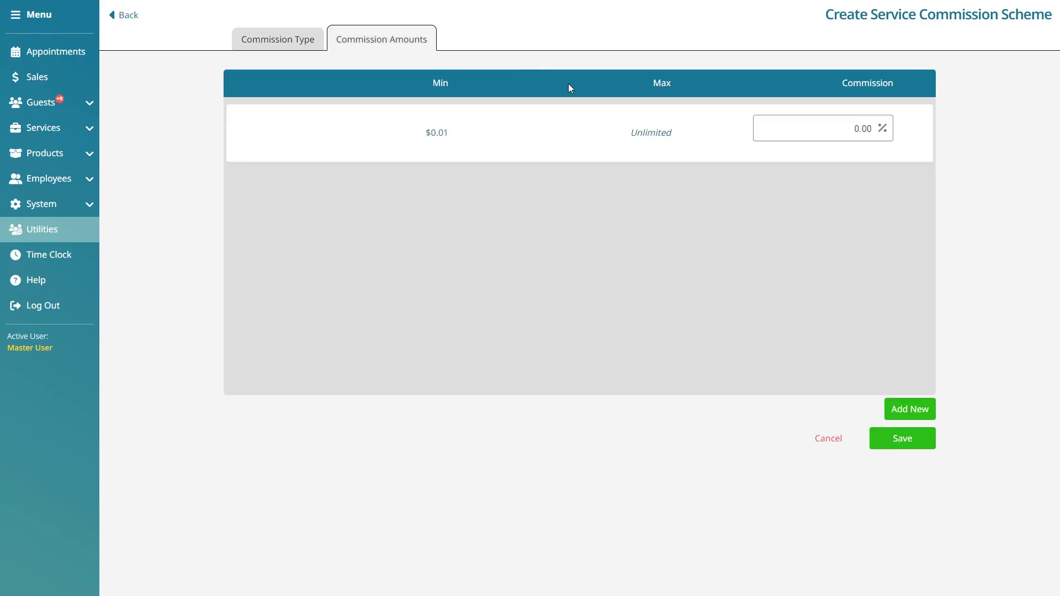
{"action": "left_click", "coordinate": [895, 404]}
{"action": "left_click", "coordinate": [904, 408]}
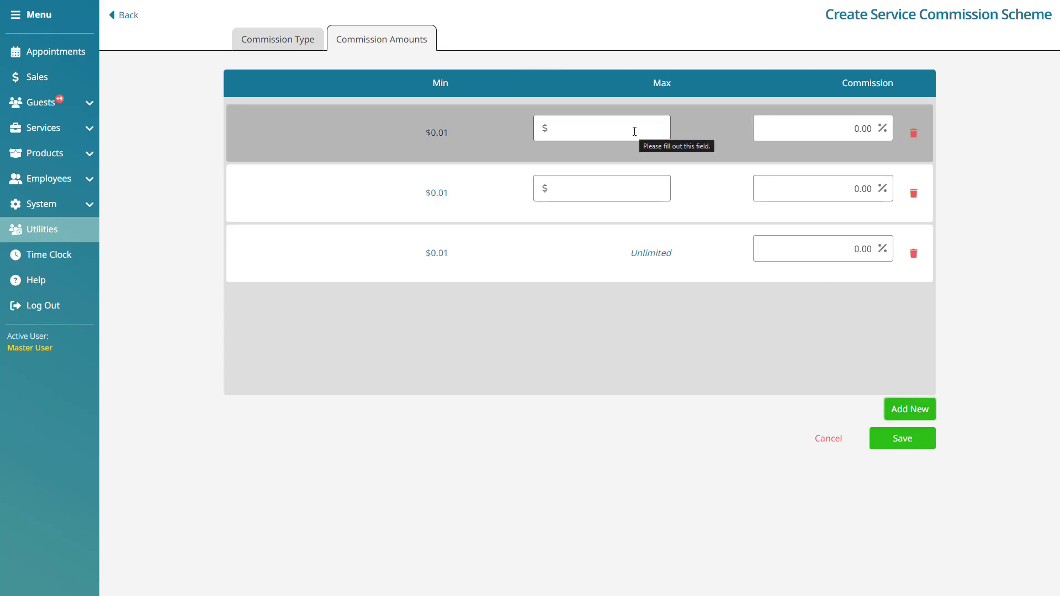
{"action": "left_click", "coordinate": [634, 131]}
{"action": "type", "text": "1000"}
{"action": "left_click_drag", "start_coordinate": [851, 128], "coordinate": [883, 135]}
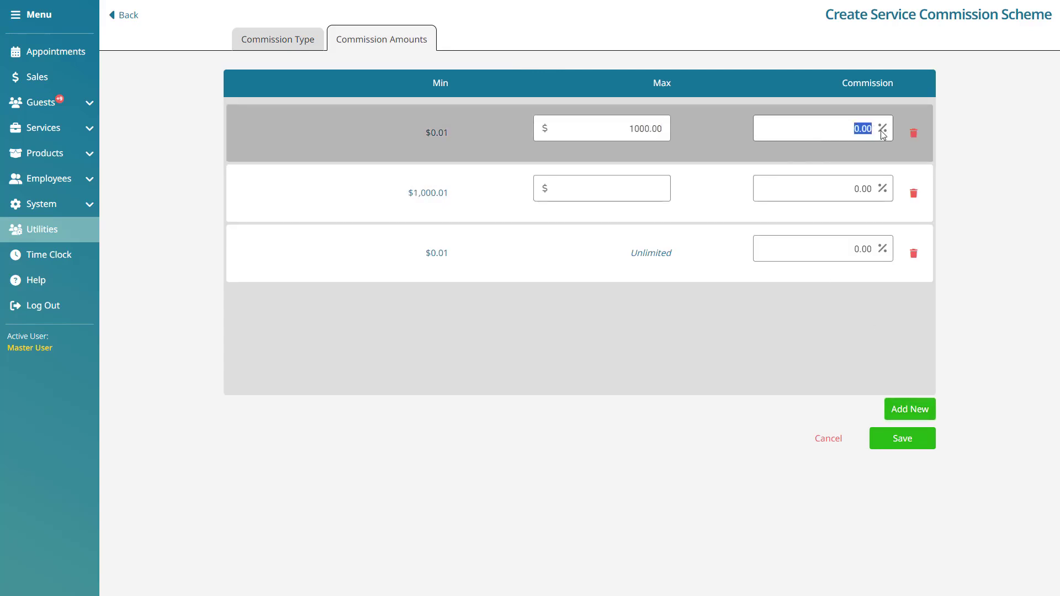
{"action": "type", "text": "45"}
- Set the second sales level to a $2000 maximum with 50% commission
{"action": "left_click", "coordinate": [643, 187]}
{"action": "type", "text": "2000"}
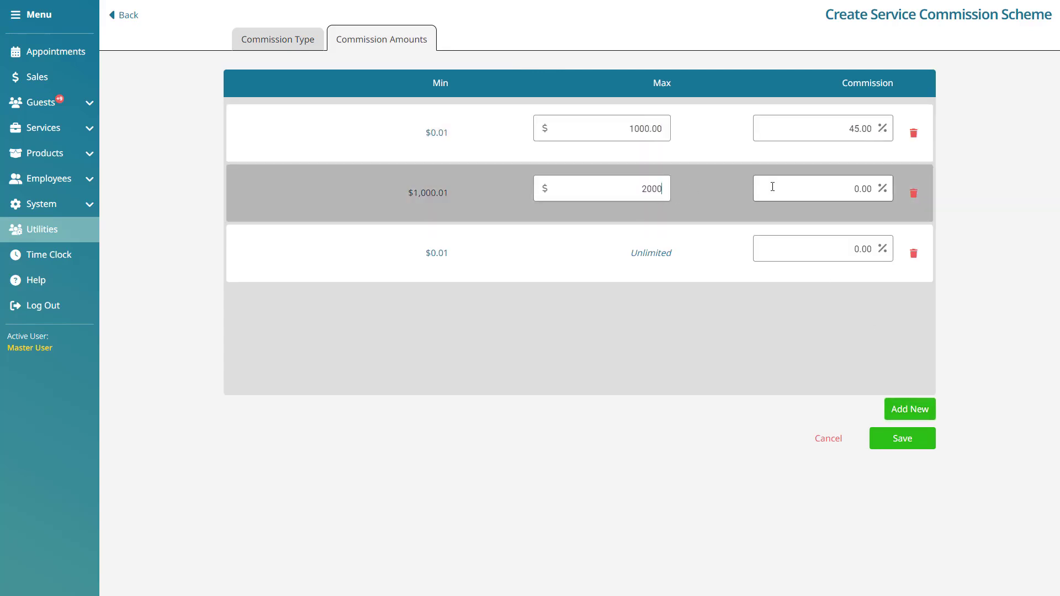
{"action": "left_click", "coordinate": [772, 187]}
{"action": "type", "text": "50"}
- Set the unlimited level's commission to 55%, save the service scheme and return to the commission schemes list
{"action": "left_click", "coordinate": [842, 244]}
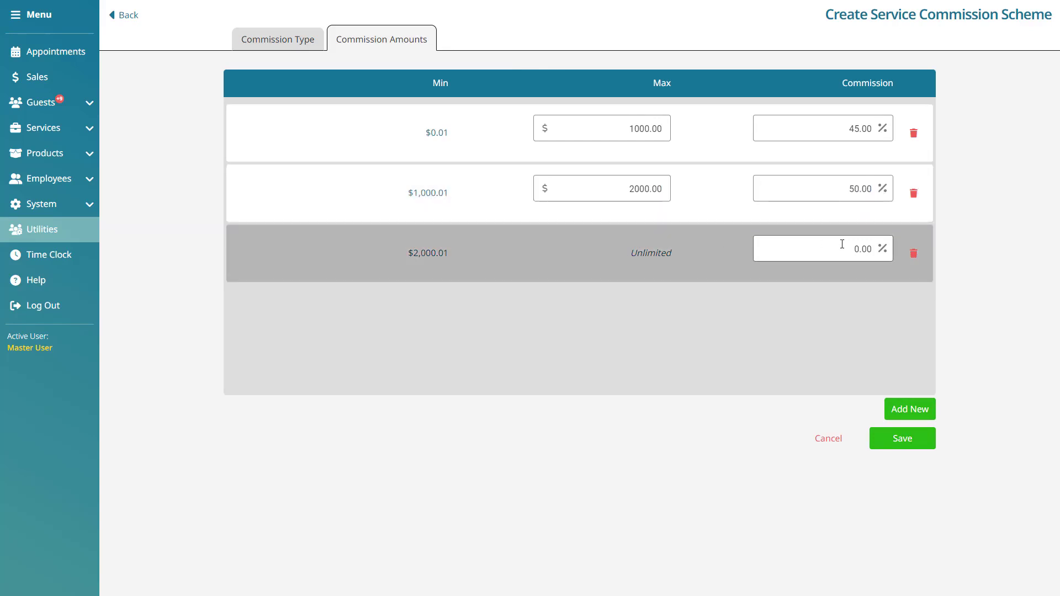
{"action": "left_click_drag", "start_coordinate": [842, 243], "coordinate": [876, 254]}
{"action": "type", "text": "55"}
{"action": "left_click", "coordinate": [840, 296]}
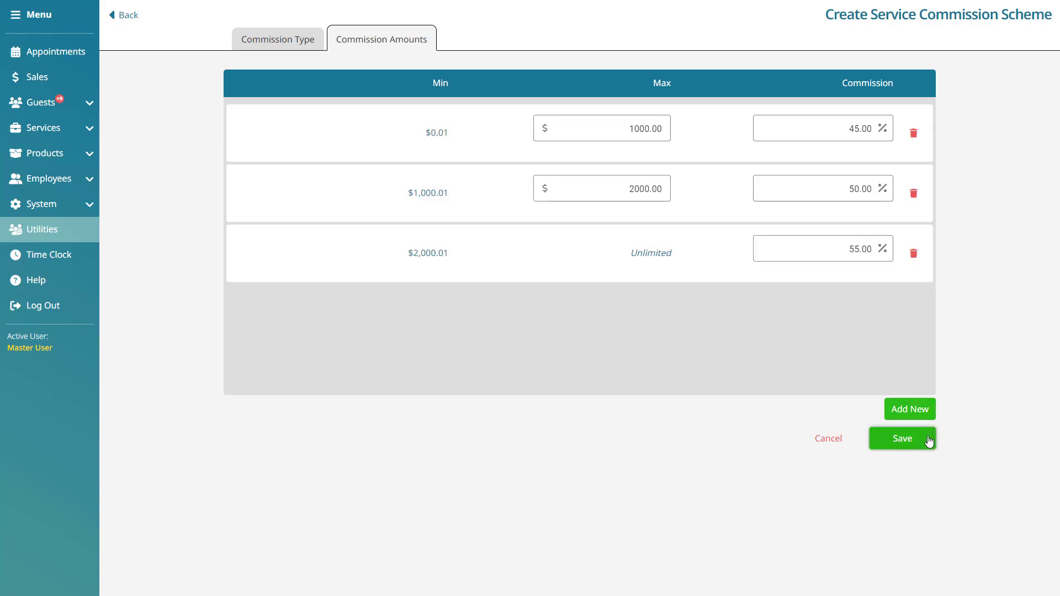
{"action": "left_click", "coordinate": [929, 441]}
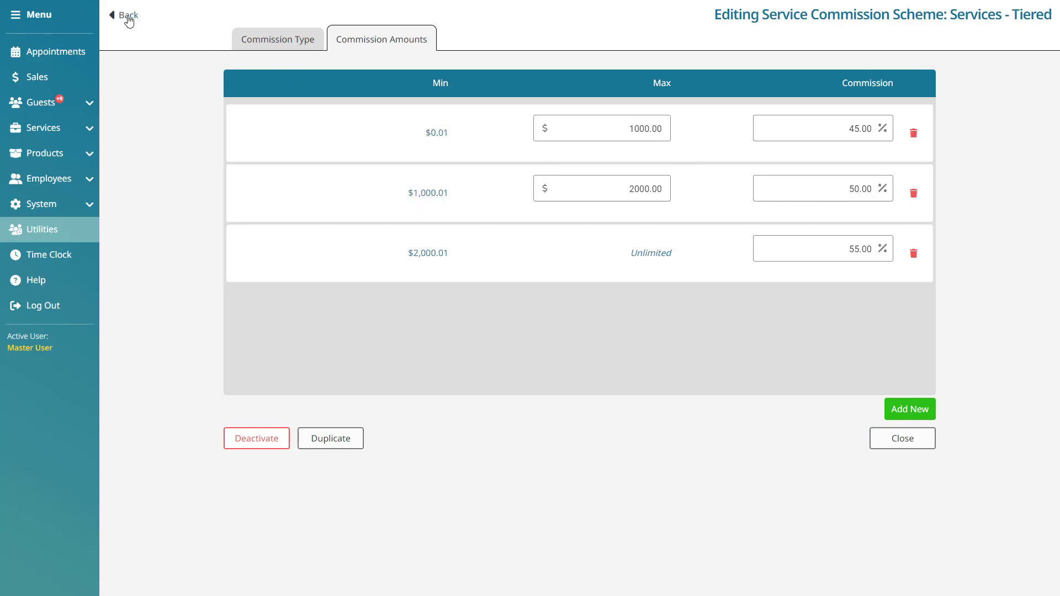
{"action": "left_click", "coordinate": [128, 17]}
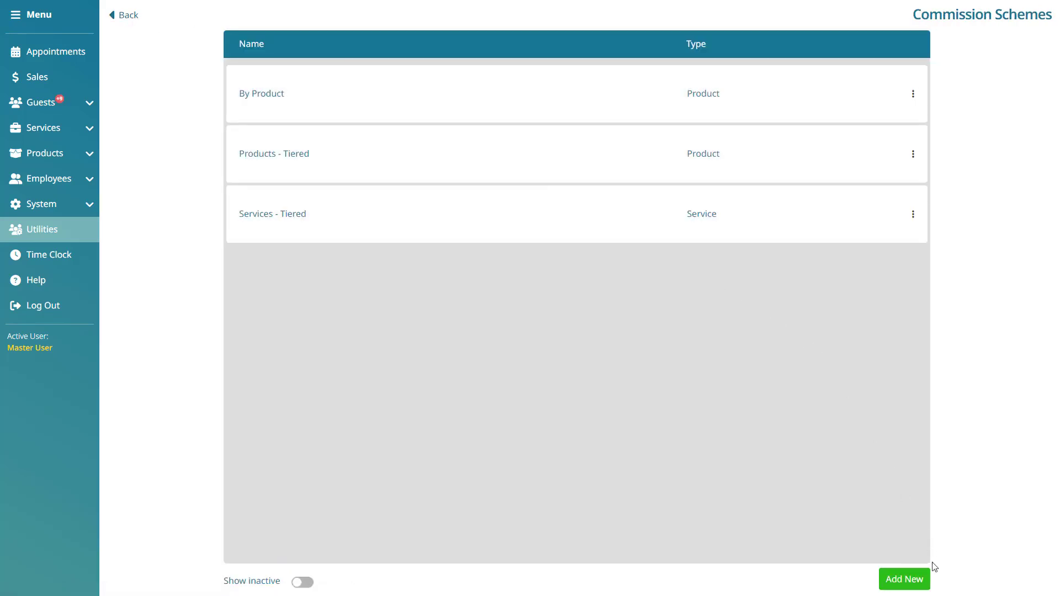
- Create another service commission scheme named "By Service" and set its scheme type to By Service
{"action": "left_click", "coordinate": [922, 577]}
{"action": "left_click", "coordinate": [464, 319]}
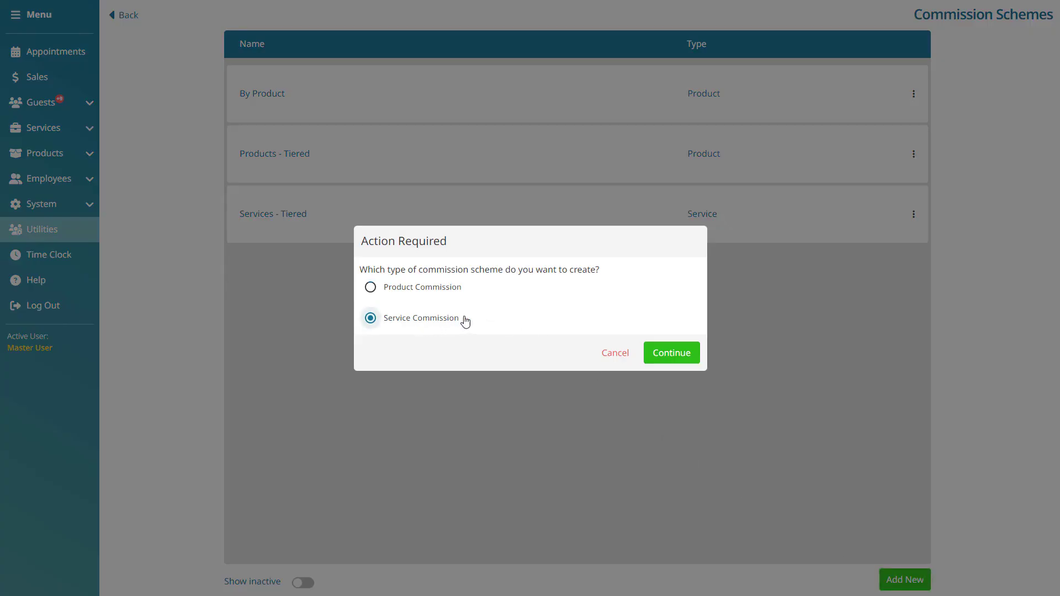
{"action": "left_click", "coordinate": [687, 357]}
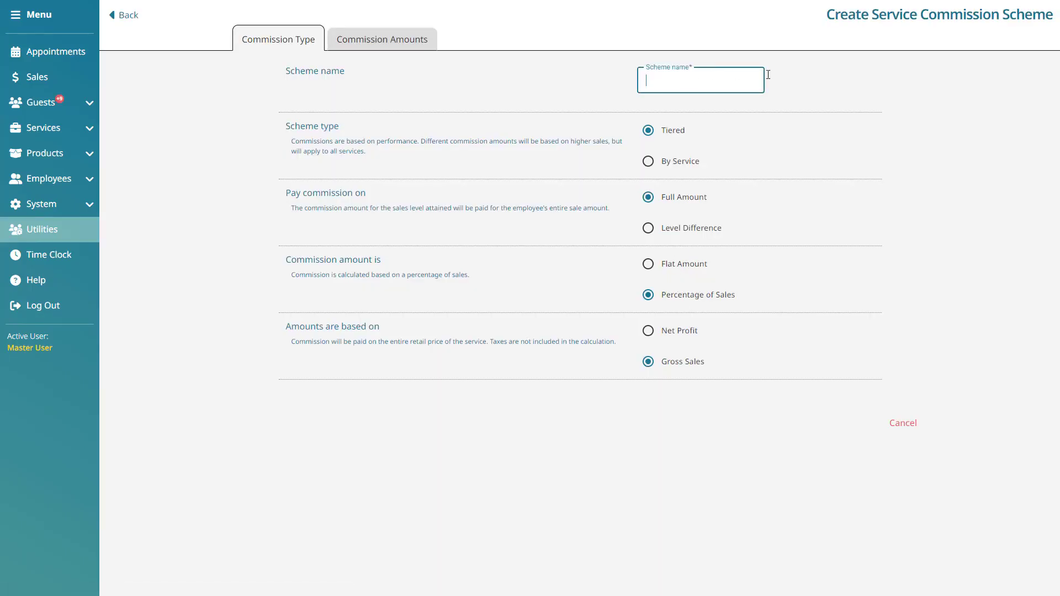
{"action": "type", "text": "By S"}
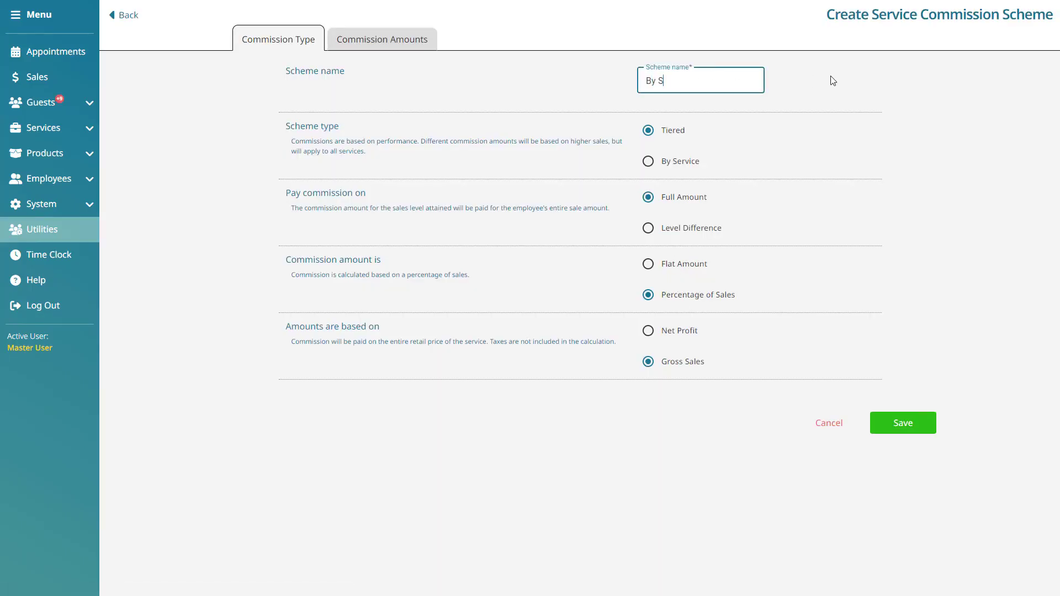
{"action": "type", "text": "ervice"}
{"action": "left_click", "coordinate": [685, 164]}
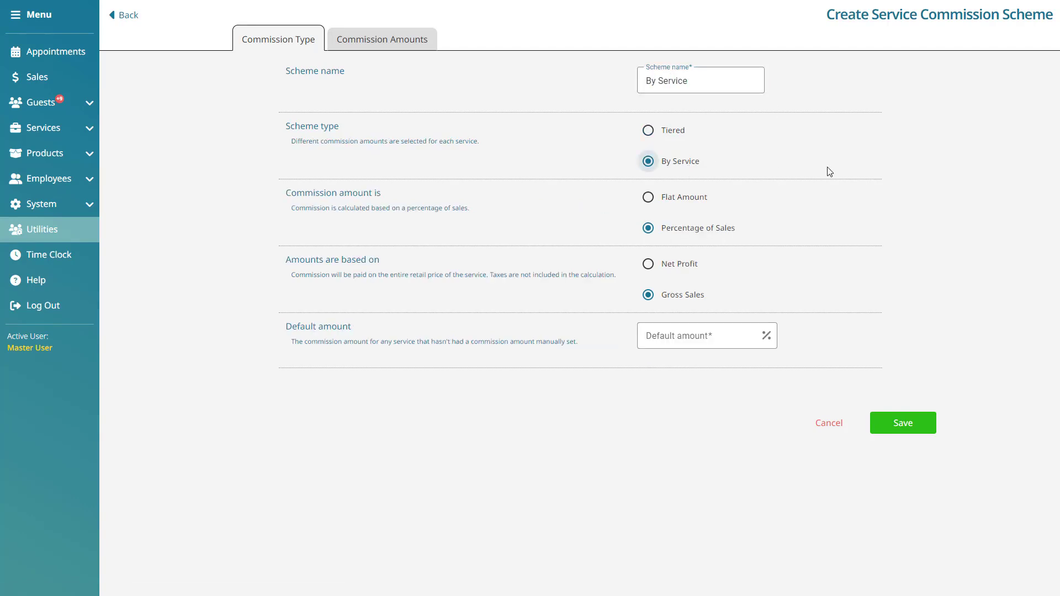
- Try the Flat Amount and Net Profit options, switching each back to Percentage of Sales and Gross Sales
{"action": "left_click", "coordinate": [681, 204]}
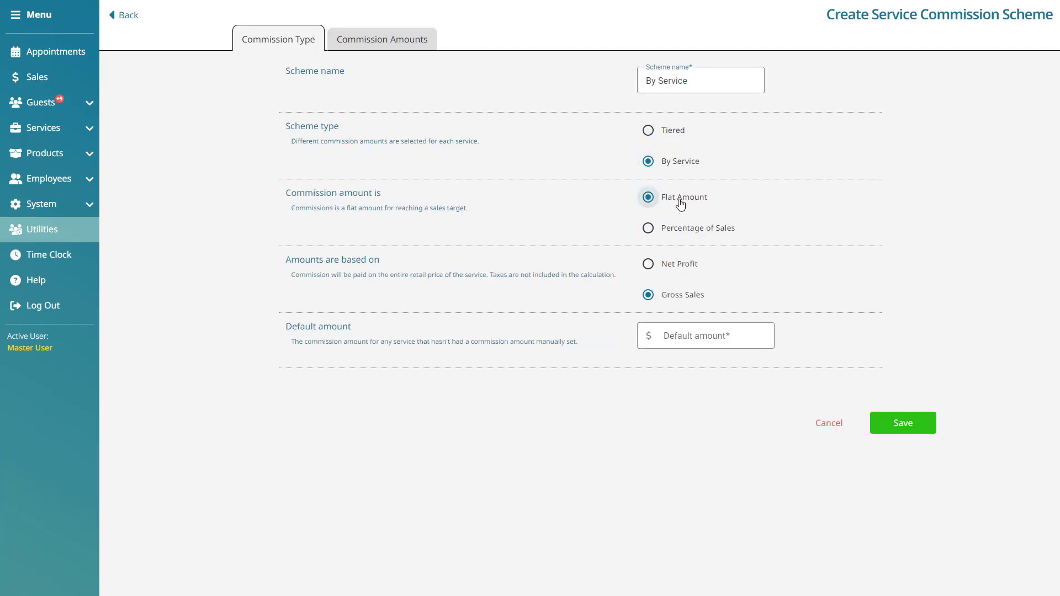
{"action": "left_click", "coordinate": [675, 228]}
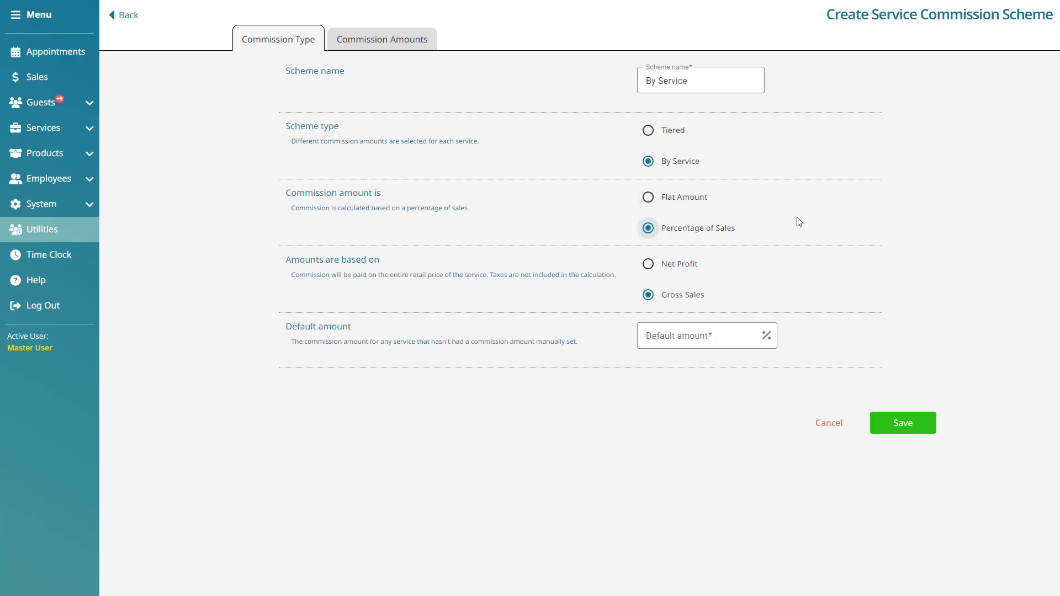
{"action": "left_click", "coordinate": [652, 268]}
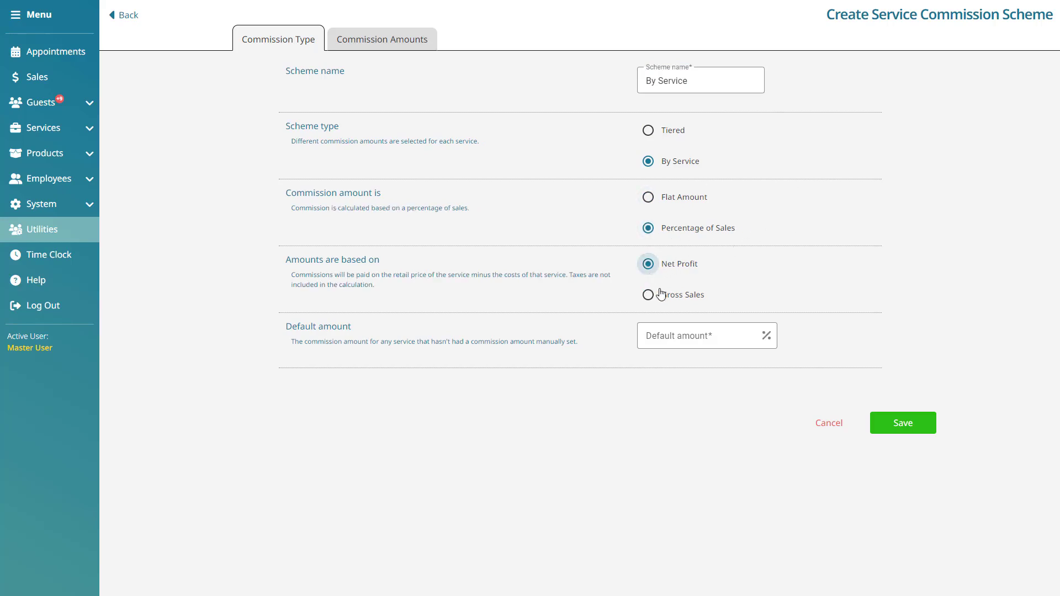
{"action": "left_click", "coordinate": [657, 297]}
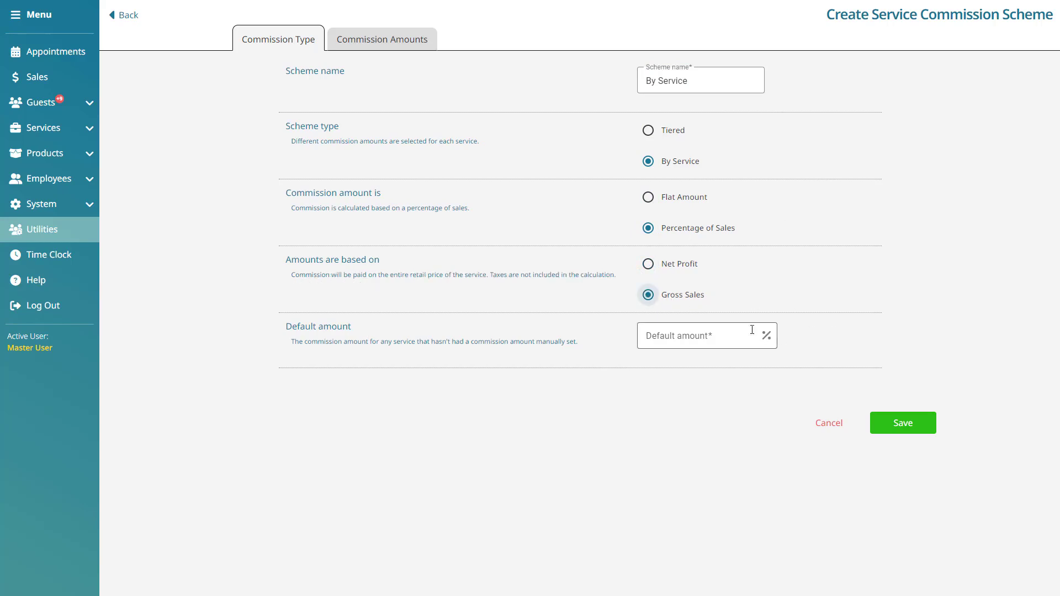
- Set the scheme's default commission amount to 45% and open the commission amounts per service
{"action": "left_click", "coordinate": [724, 331]}
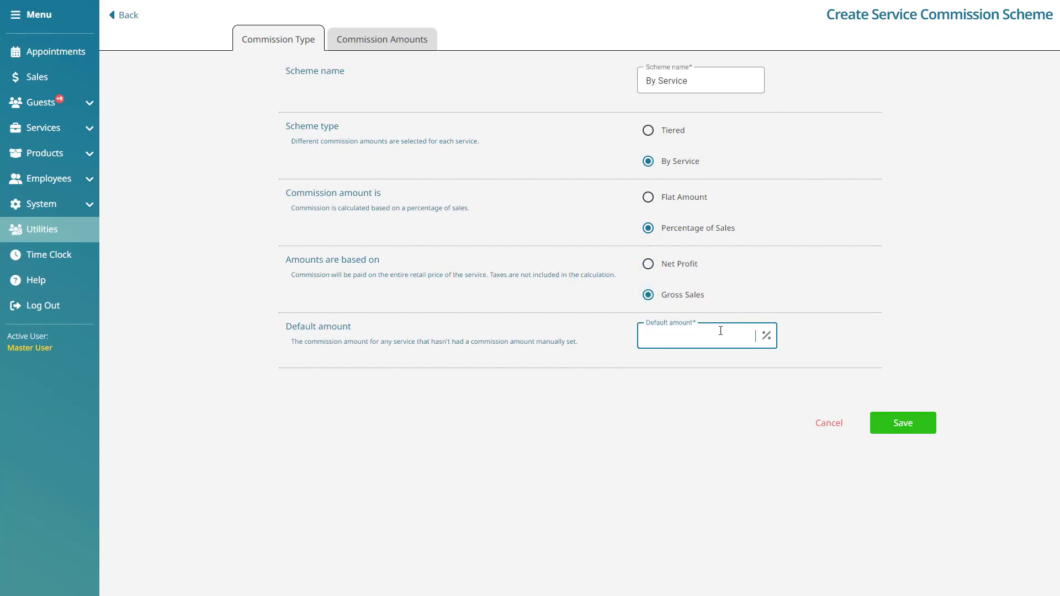
{"action": "type", "text": "45"}
{"action": "left_click", "coordinate": [853, 330]}
{"action": "left_click", "coordinate": [431, 41]}
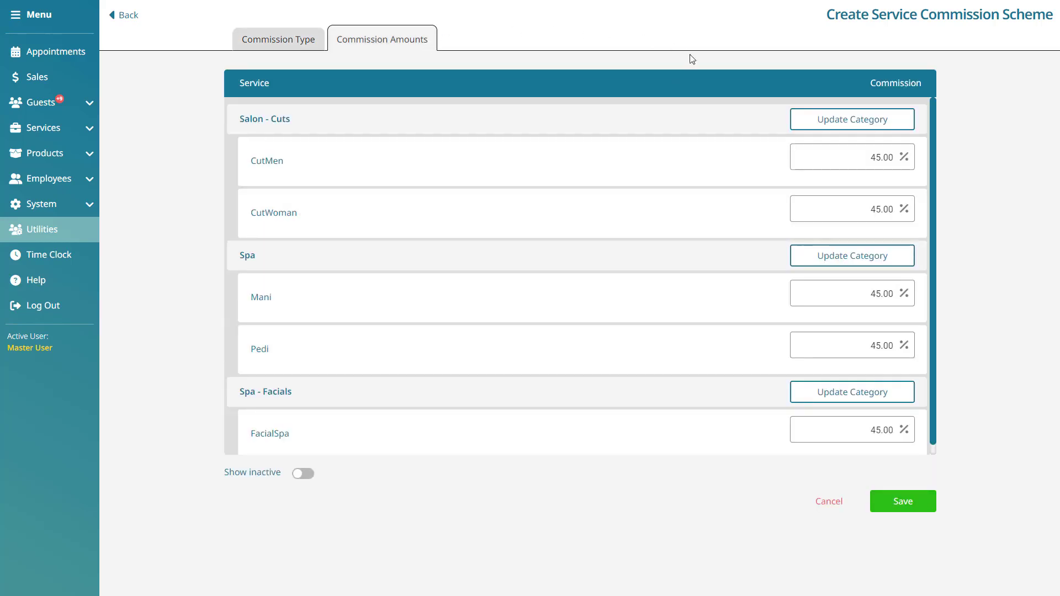
- Set the individual commissions of the CutMen and CutWoman services to 50% each
{"action": "left_click", "coordinate": [866, 168]}
{"action": "left_click_drag", "start_coordinate": [866, 168], "coordinate": [898, 167]}
{"action": "type", "text": "50"}
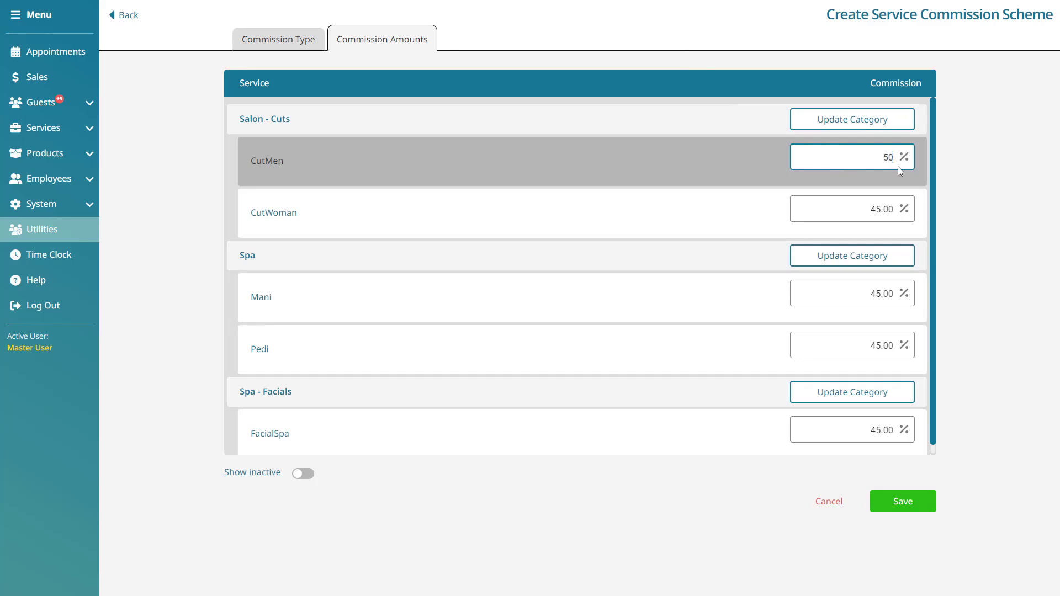
{"action": "left_click_drag", "start_coordinate": [869, 211], "coordinate": [894, 212]}
{"action": "type", "text": "50"}
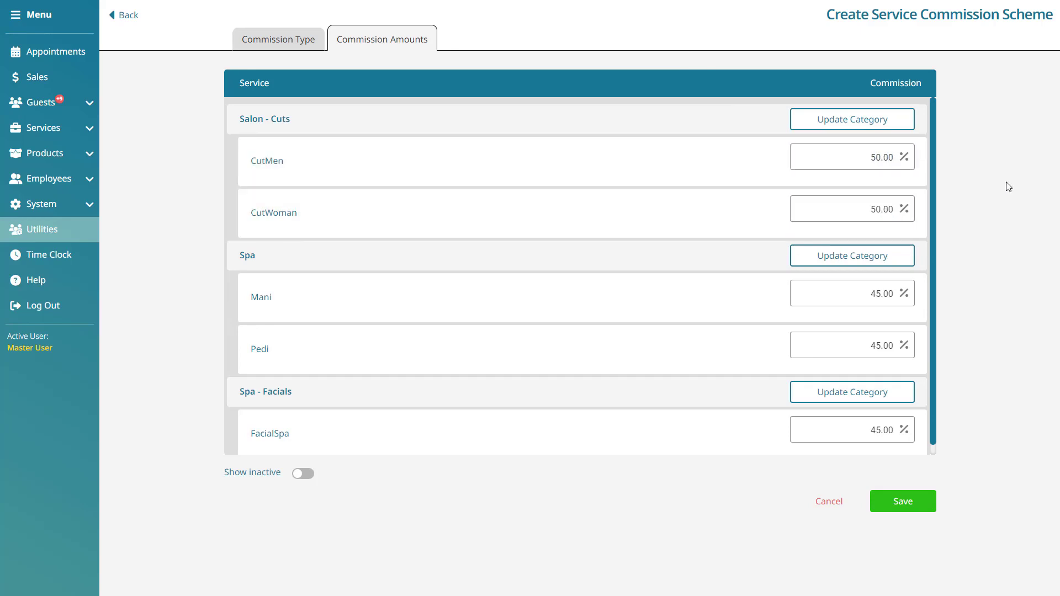
- Update the whole Salon - Cuts category to 55% commission and save the service commission scheme
{"action": "left_click", "coordinate": [901, 119]}
{"action": "type", "text": "55"}
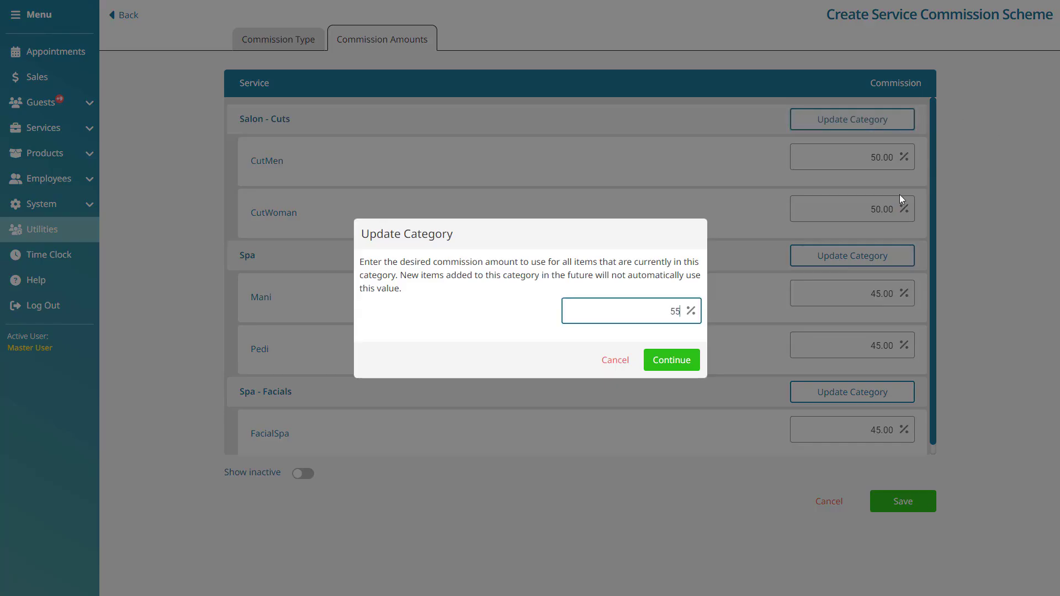
{"action": "left_click", "coordinate": [671, 359]}
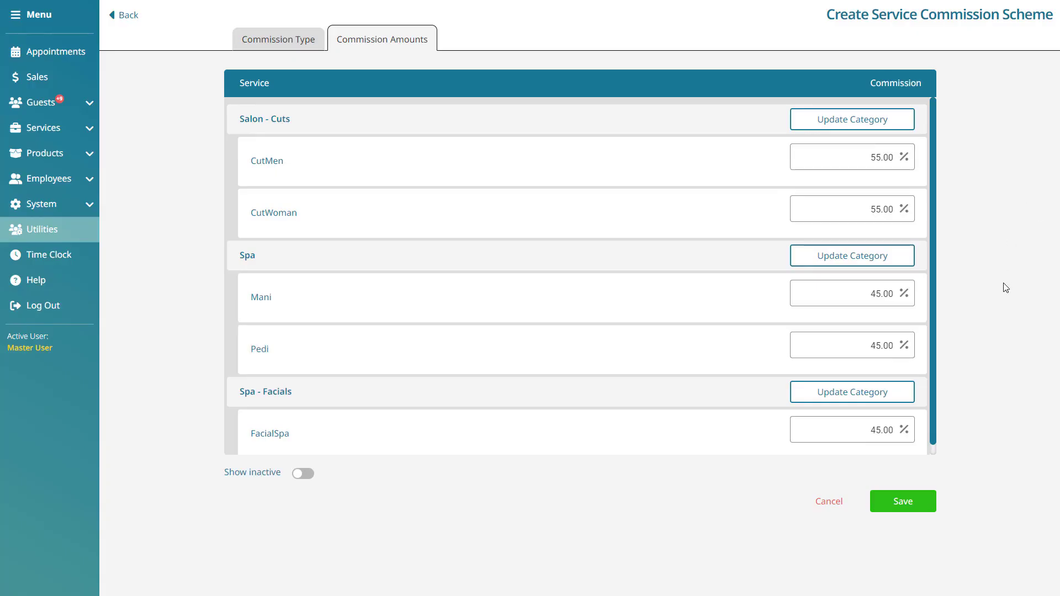
{"action": "left_click", "coordinate": [920, 500]}
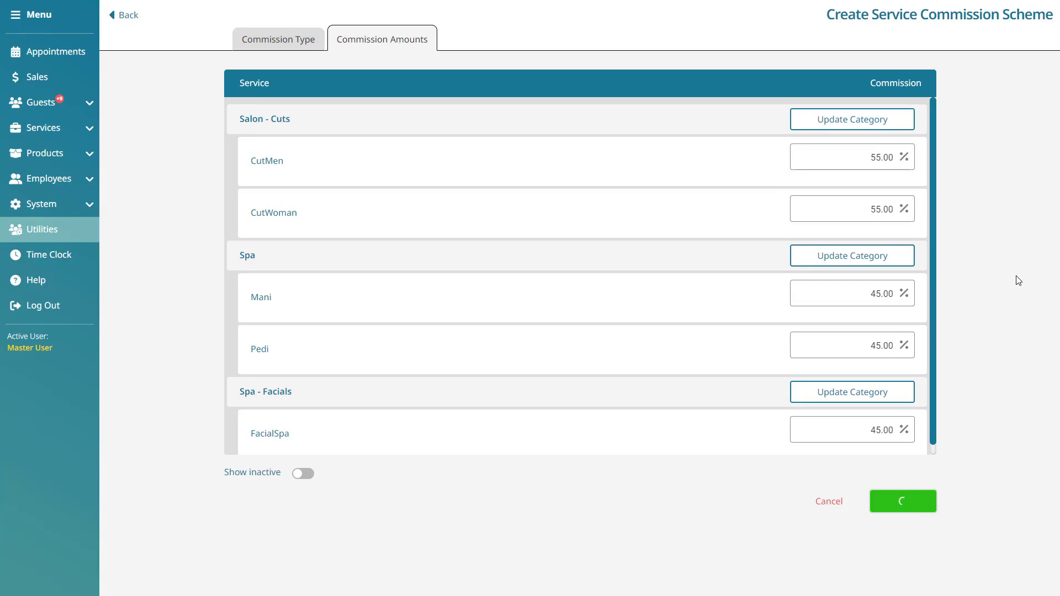